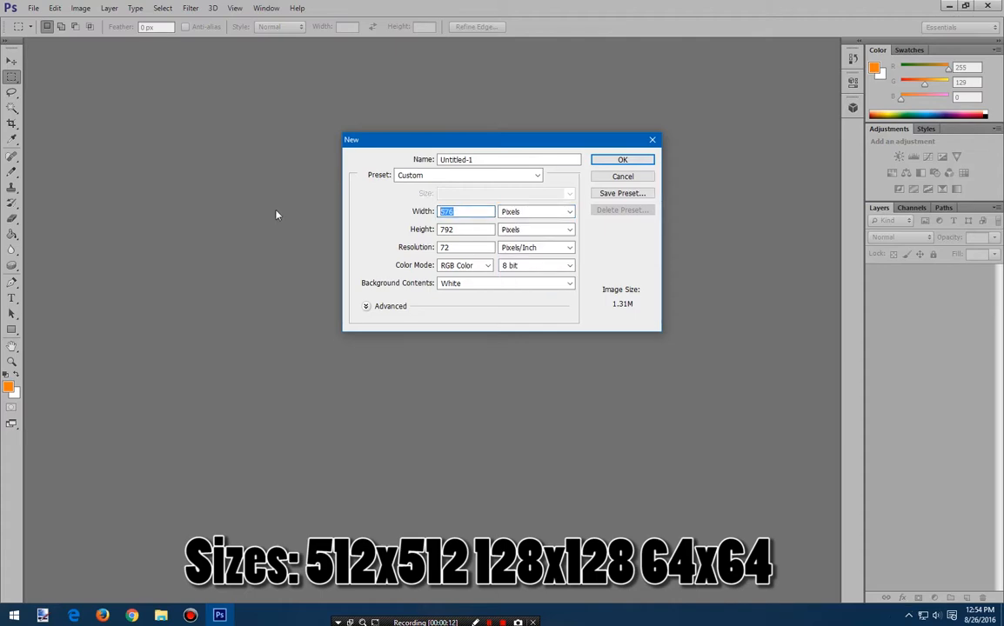
Create a new document 512 pixels wide and 512 pixels high.
{"action": "type", "text": "512"}
{"action": "key", "text": "Tab"}
{"action": "type", "text": "512"}
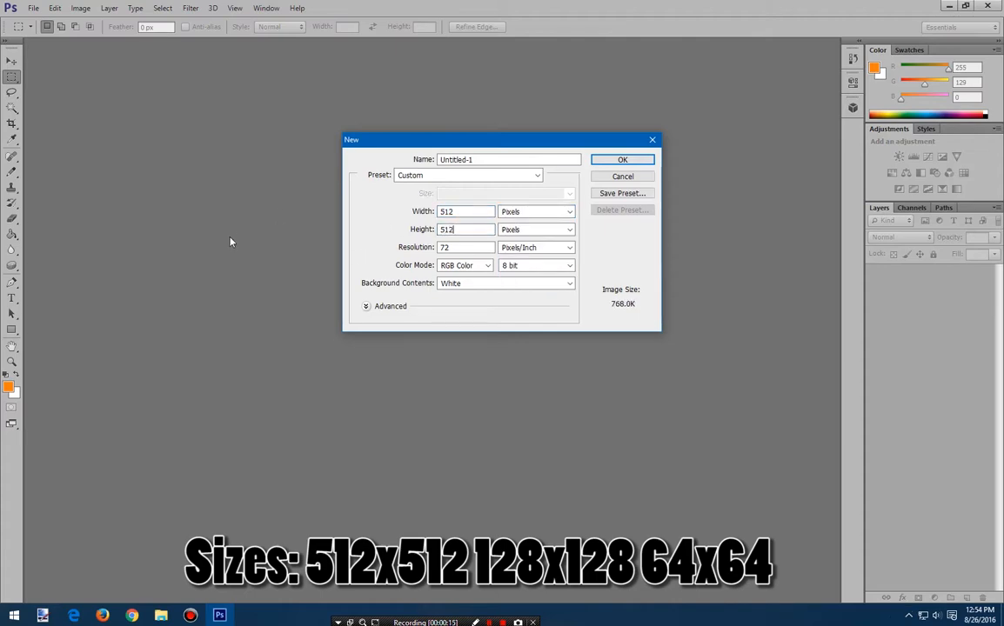
{"action": "left_click", "coordinate": [622, 160]}
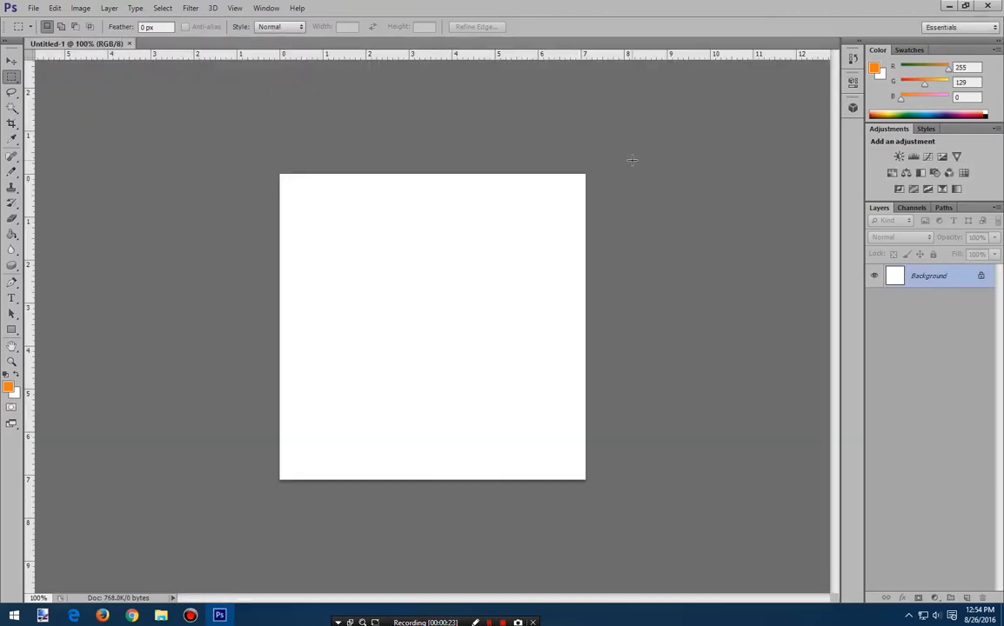
Add a new empty layer and delete the Background layer to leave the canvas transparent.
{"action": "left_click", "coordinate": [966, 598]}
{"action": "left_click", "coordinate": [945, 316]}
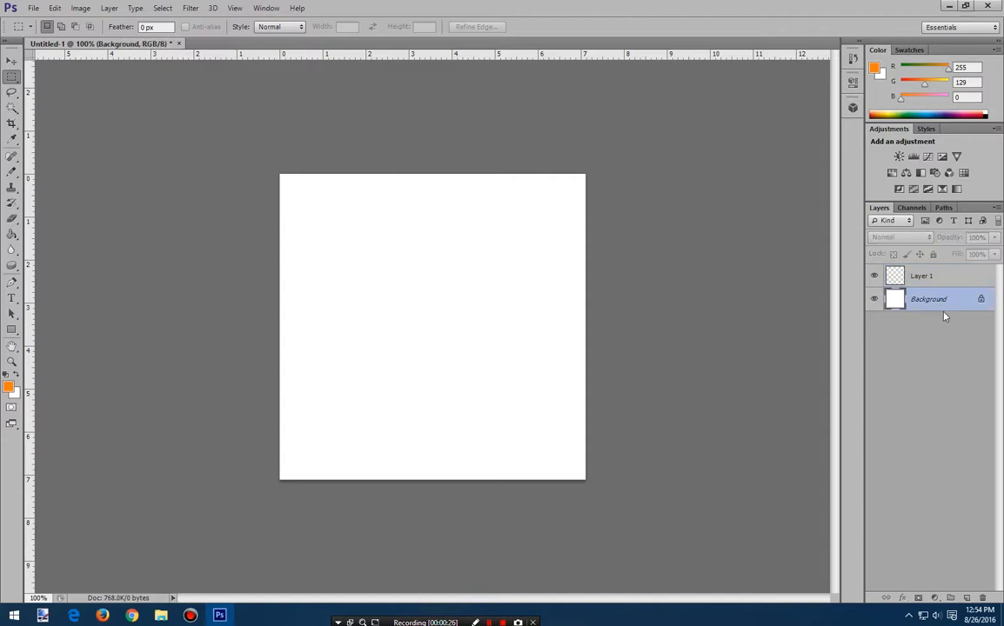
{"action": "left_click", "coordinate": [984, 597]}
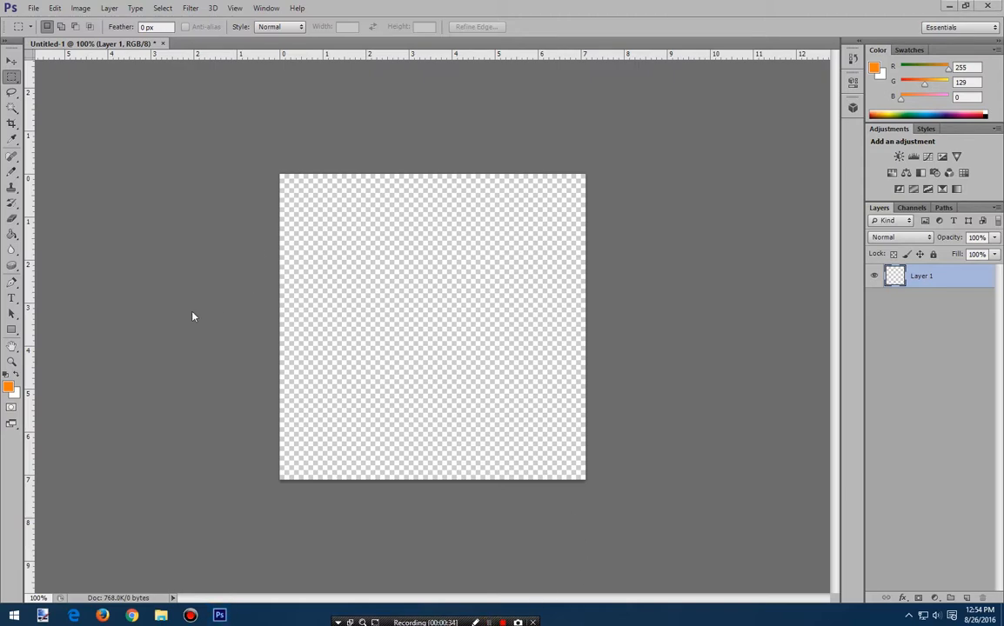
Draw a blue rounded rectangle about 414 by 414 px with a 100 px corner radius in the canvas centre.
{"action": "left_click", "coordinate": [12, 330]}
{"action": "right_click", "coordinate": [12, 331]}
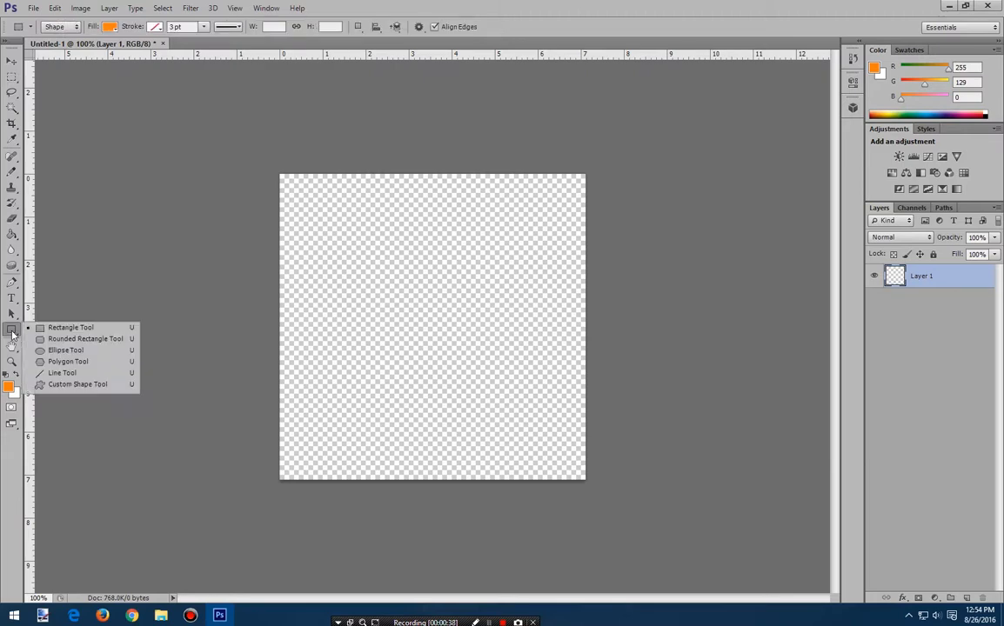
{"action": "left_click", "coordinate": [61, 338]}
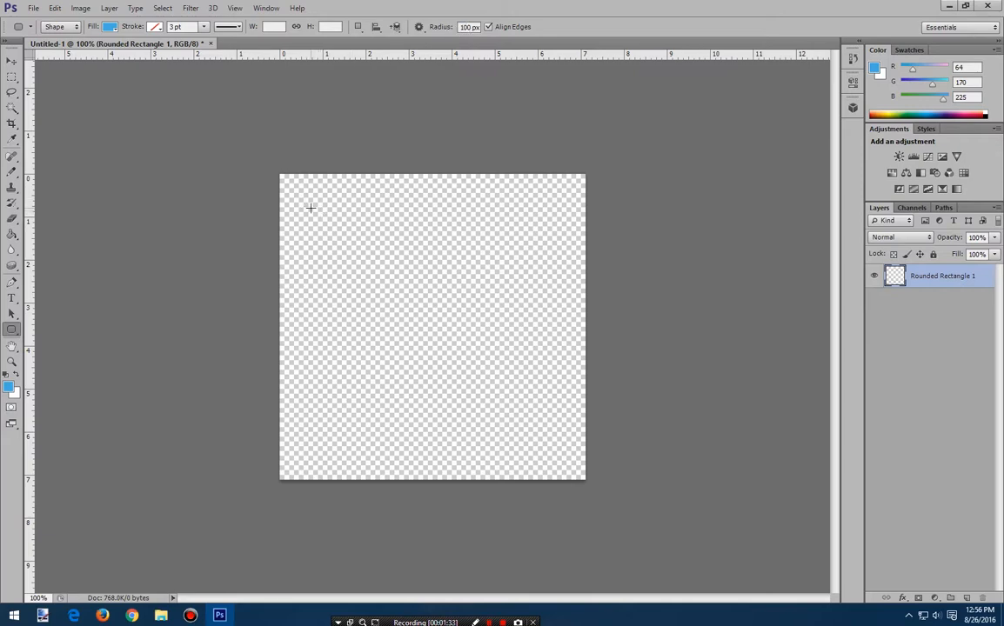
{"action": "left_click_drag", "start_coordinate": [309, 207], "coordinate": [558, 474]}
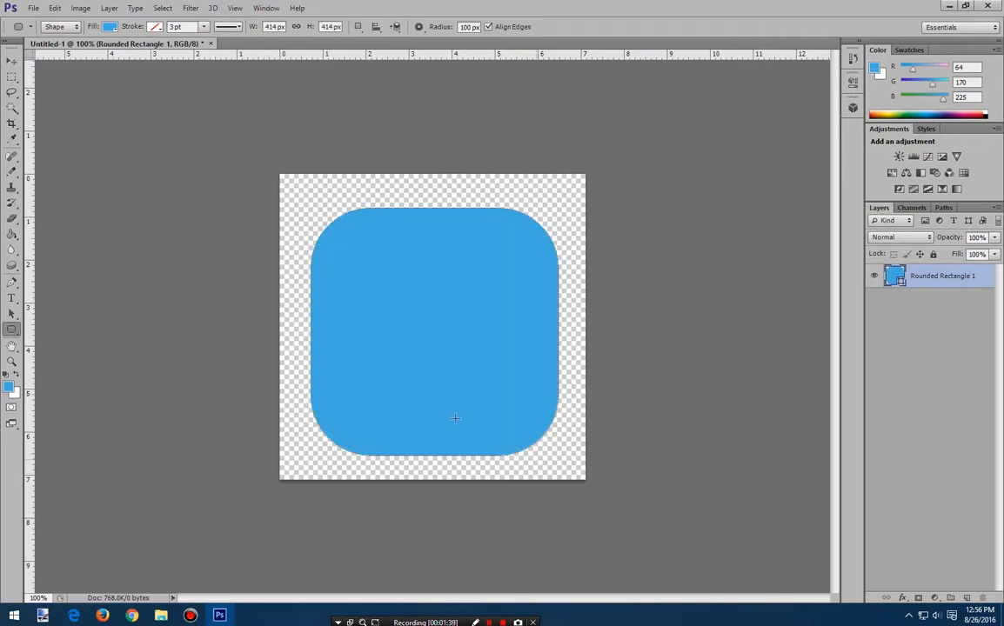
Add a new layer above the rounded rectangle and enter the letter B on it as yellow text (RGB 252, 238, 92).
{"action": "left_click", "coordinate": [12, 76]}
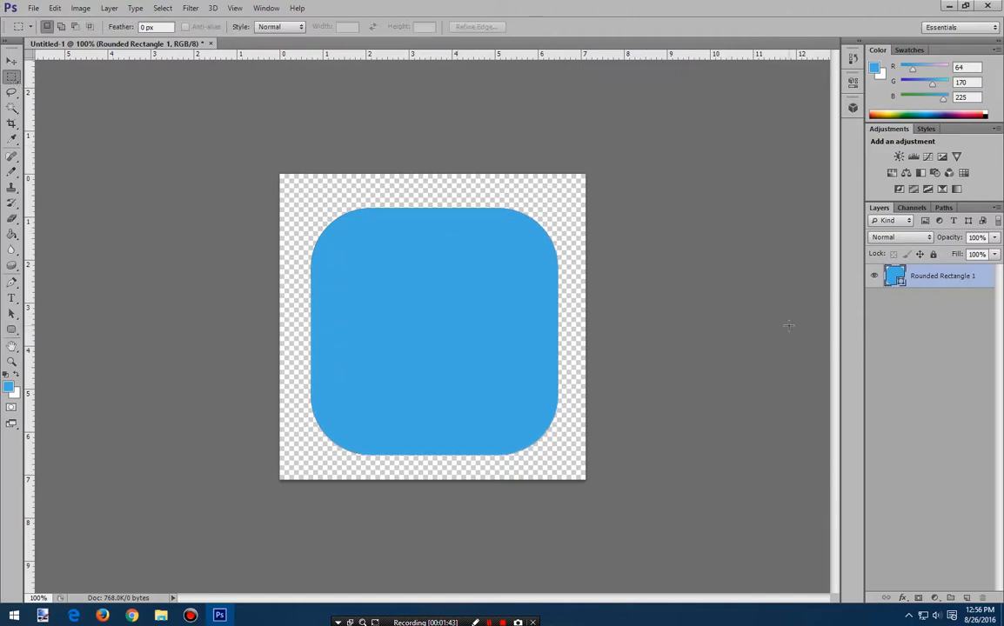
{"action": "key", "text": "ctrl+shift+alt+n"}
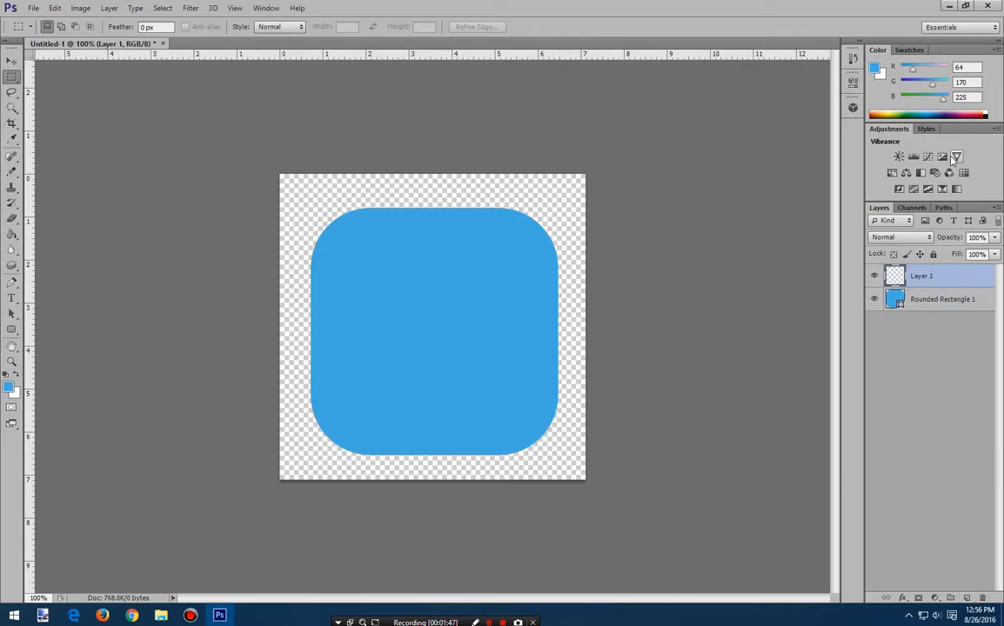
{"action": "left_click", "coordinate": [988, 114]}
{"action": "left_click", "coordinate": [987, 110]}
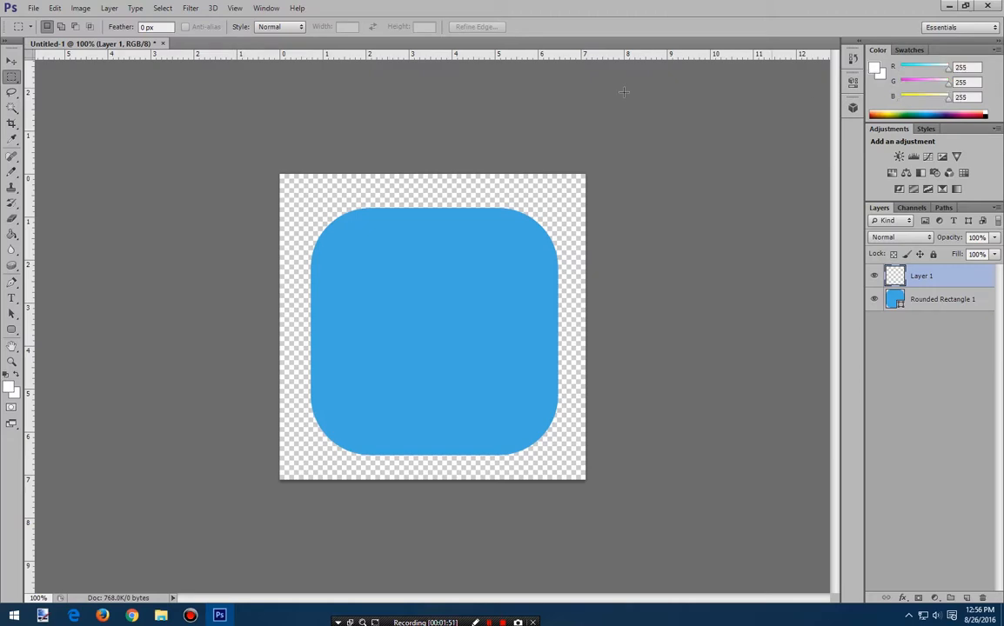
{"action": "left_click", "coordinate": [13, 299]}
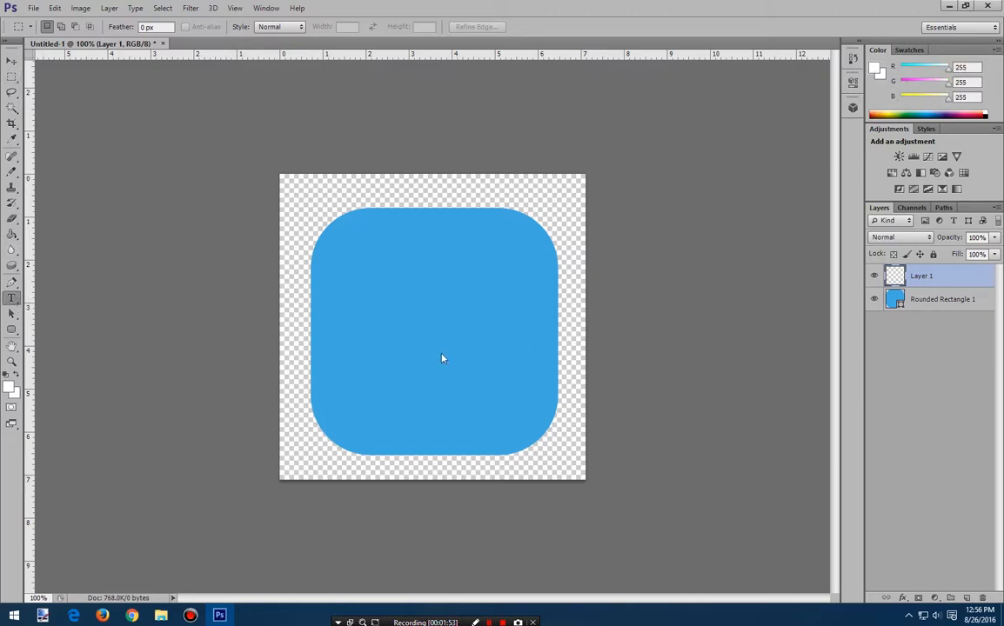
{"action": "left_click", "coordinate": [889, 110]}
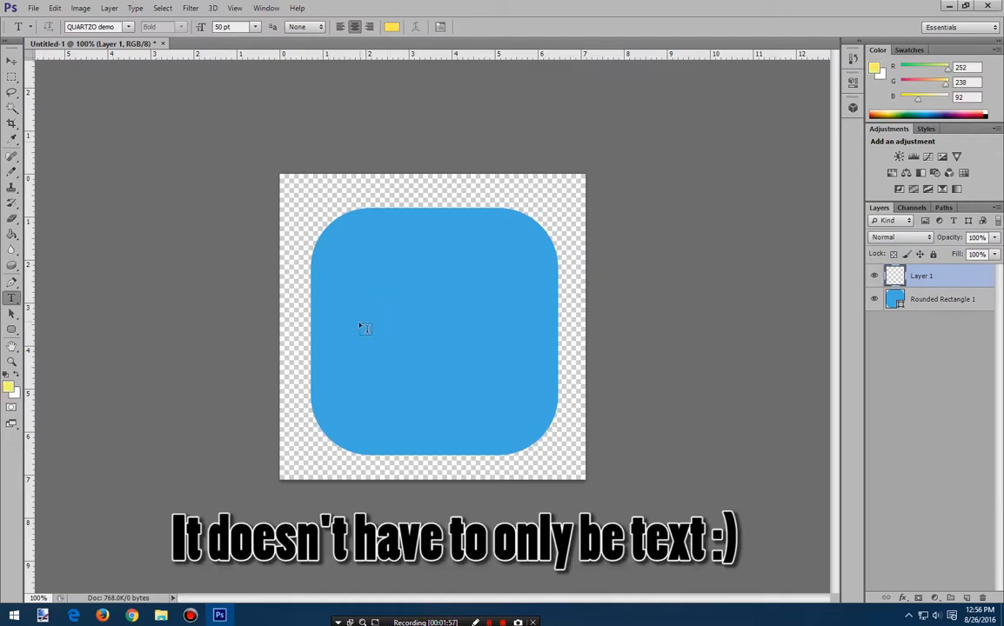
{"action": "left_click", "coordinate": [400, 327]}
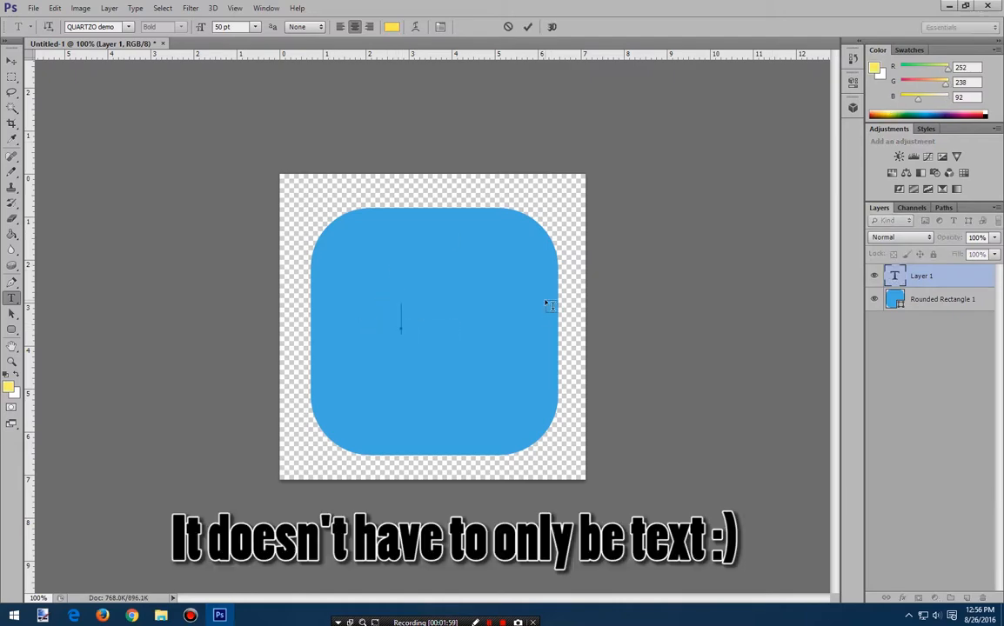
{"action": "type", "text": "B"}
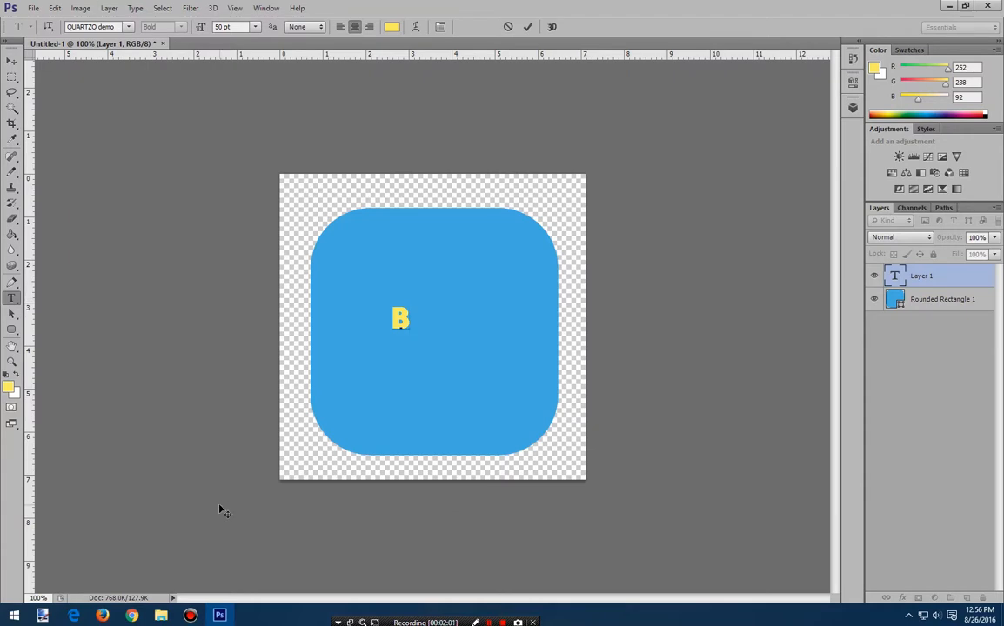
Change the font of the letter B to The Bold Font.
{"action": "key", "text": "ctrl+a"}
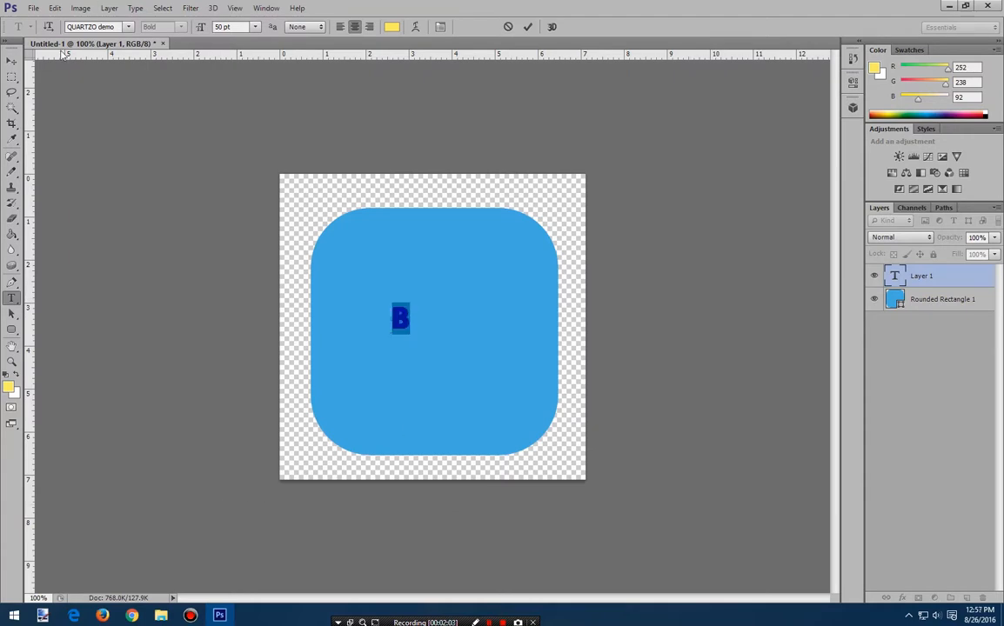
{"action": "left_click", "coordinate": [127, 26]}
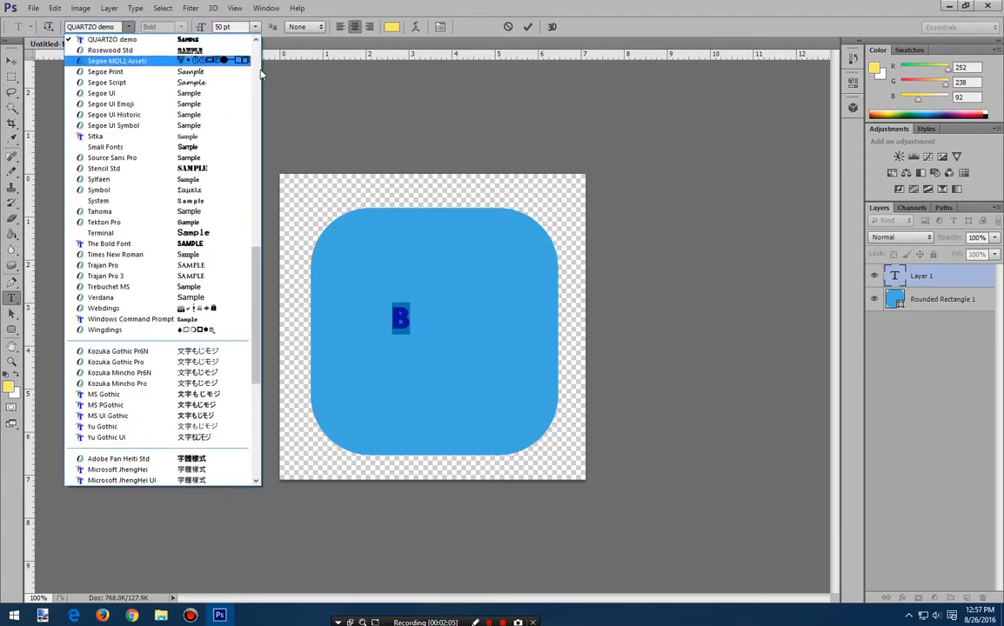
{"action": "left_click", "coordinate": [210, 248]}
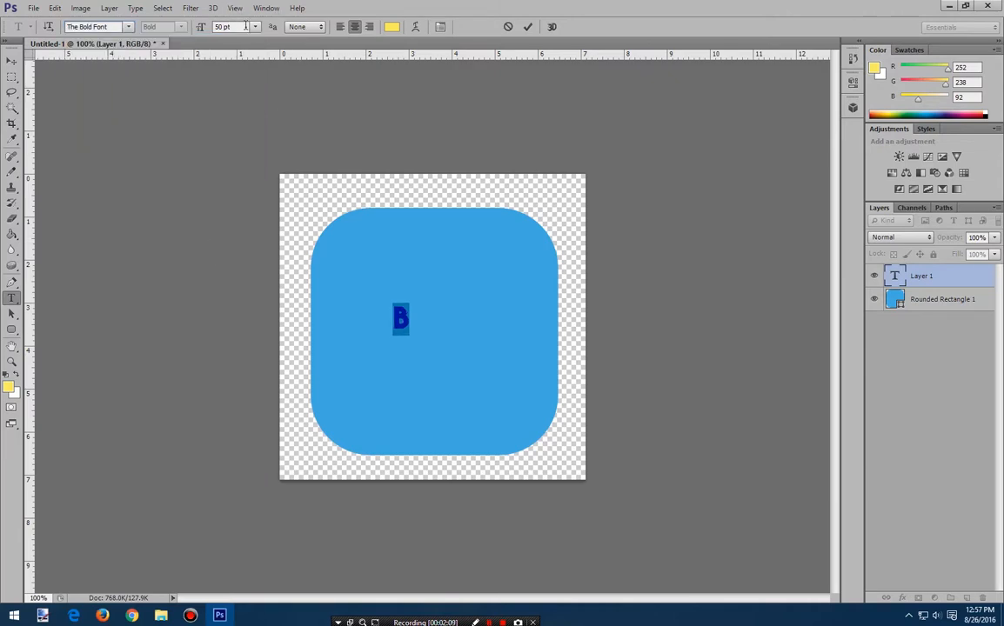
Set the letter B's font size to 290 pt and move it to the centre of the blue shape.
{"action": "left_click", "coordinate": [255, 27]}
{"action": "left_click", "coordinate": [244, 230]}
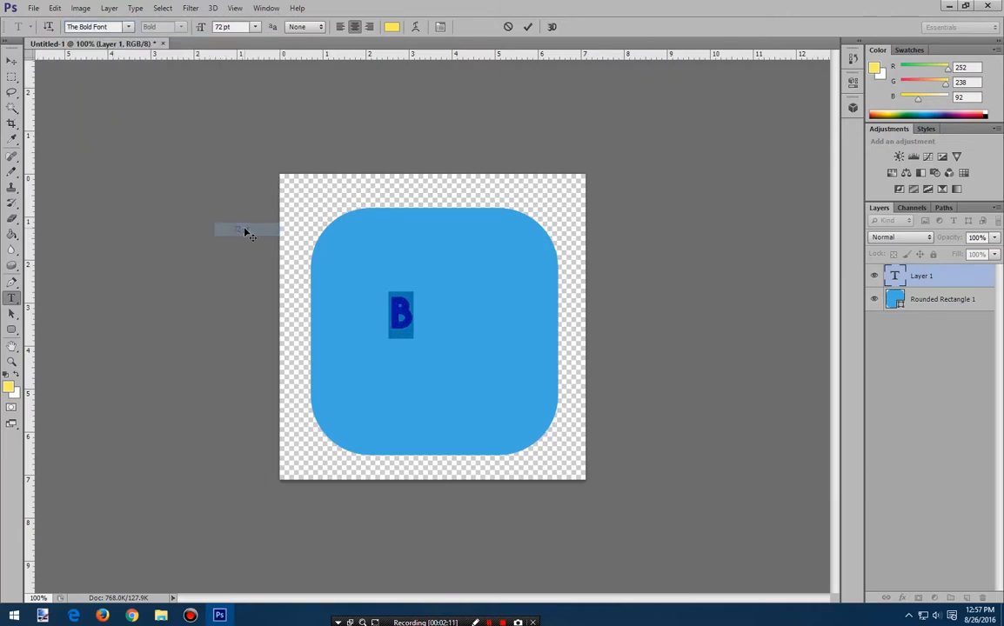
{"action": "double_click", "coordinate": [223, 26]}
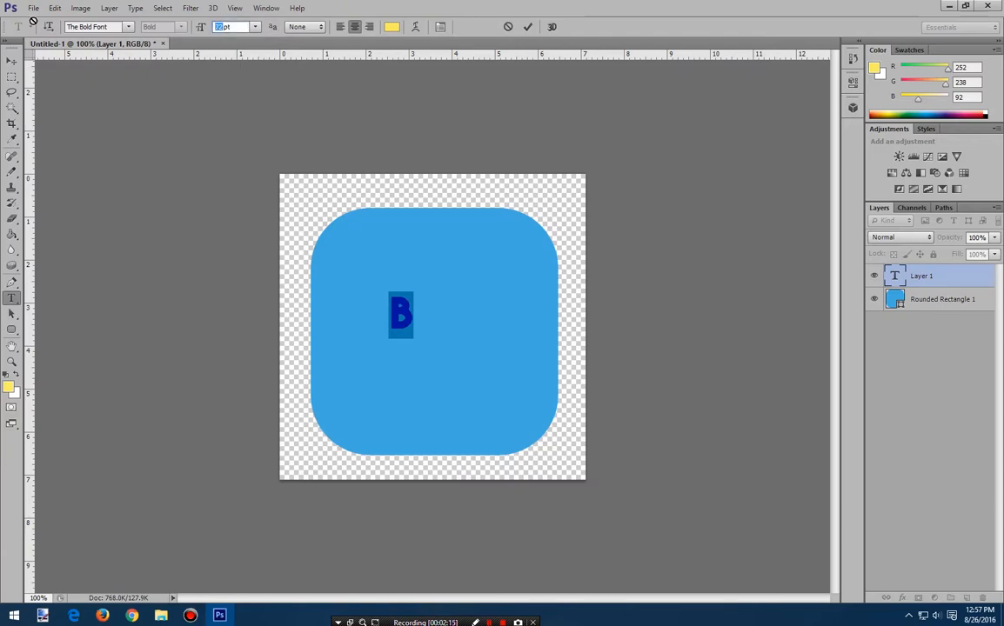
{"action": "type", "text": "200"}
{"action": "key", "text": "Return"}
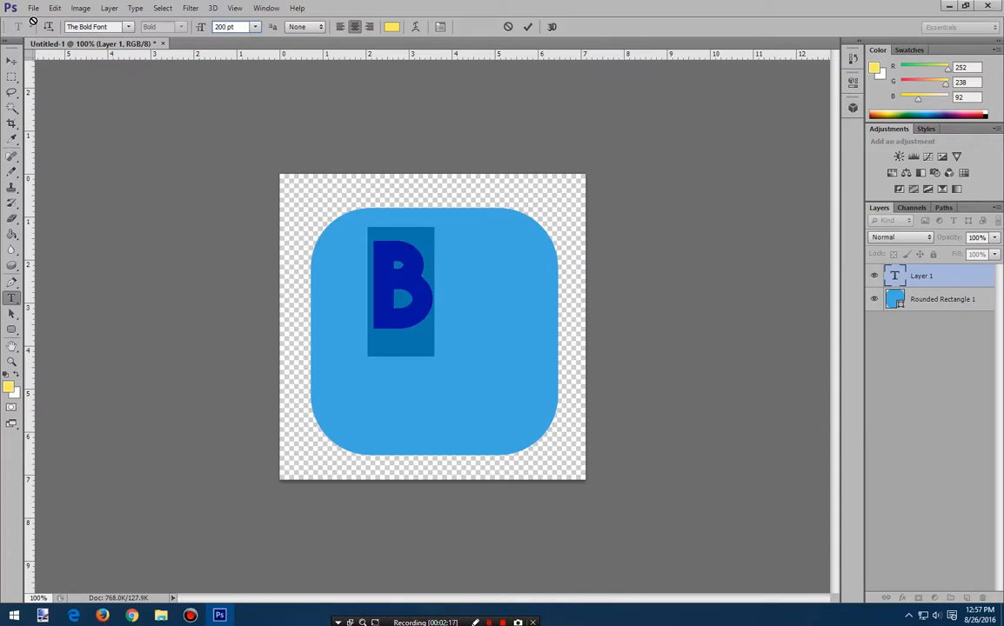
{"action": "key", "text": "BackSpace"}
{"action": "key", "text": "BackSpace"}
{"action": "key", "text": "BackSpace"}
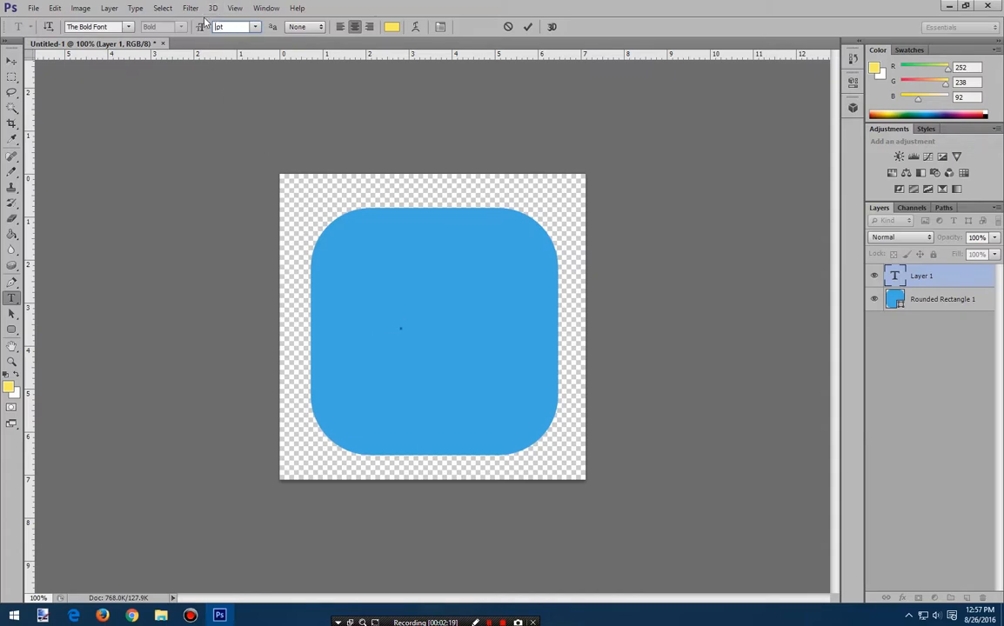
{"action": "type", "text": "290"}
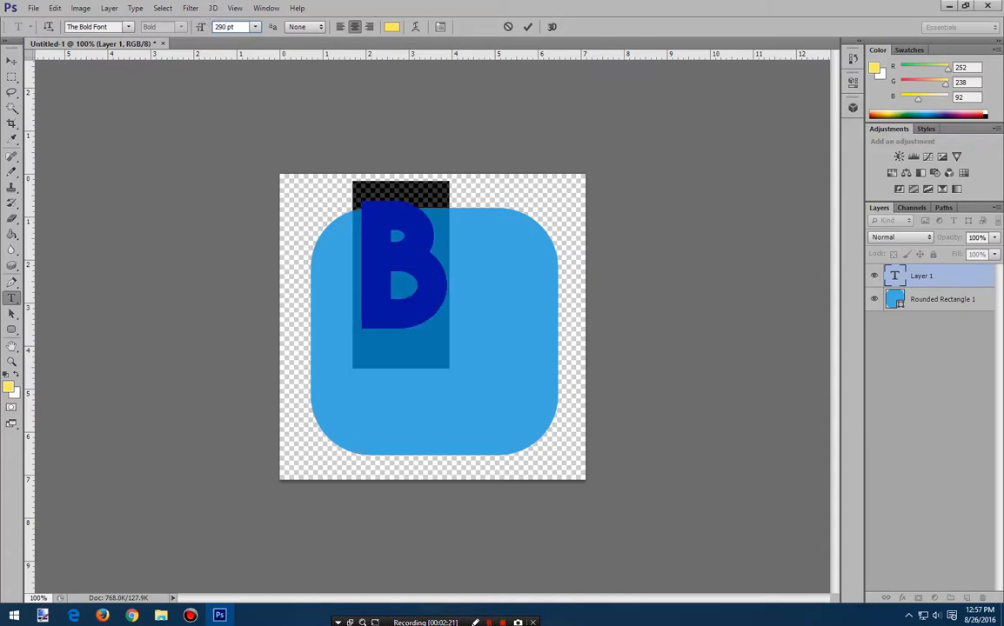
{"action": "left_click_drag", "start_coordinate": [420, 305], "coordinate": [457, 365]}
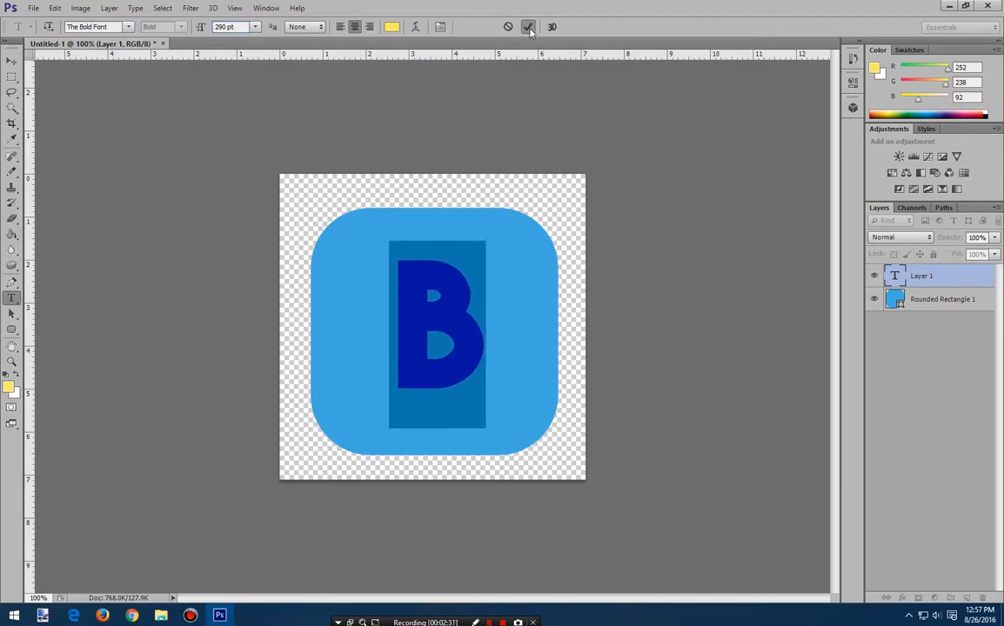
{"action": "left_click", "coordinate": [528, 27]}
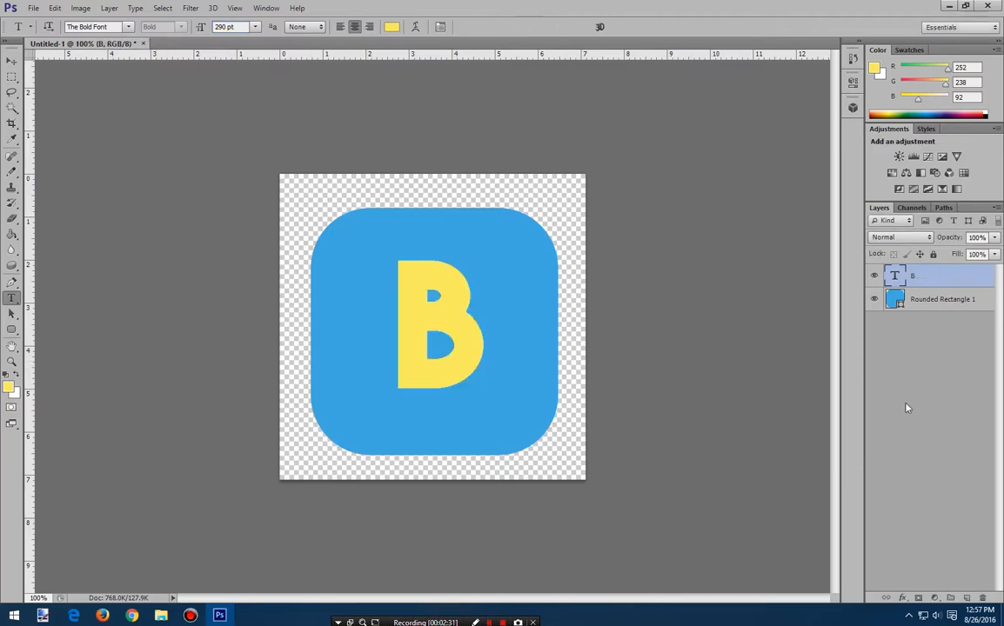
Apply a 3 px black outside Stroke layer style to the letter B.
{"action": "double_click", "coordinate": [970, 282]}
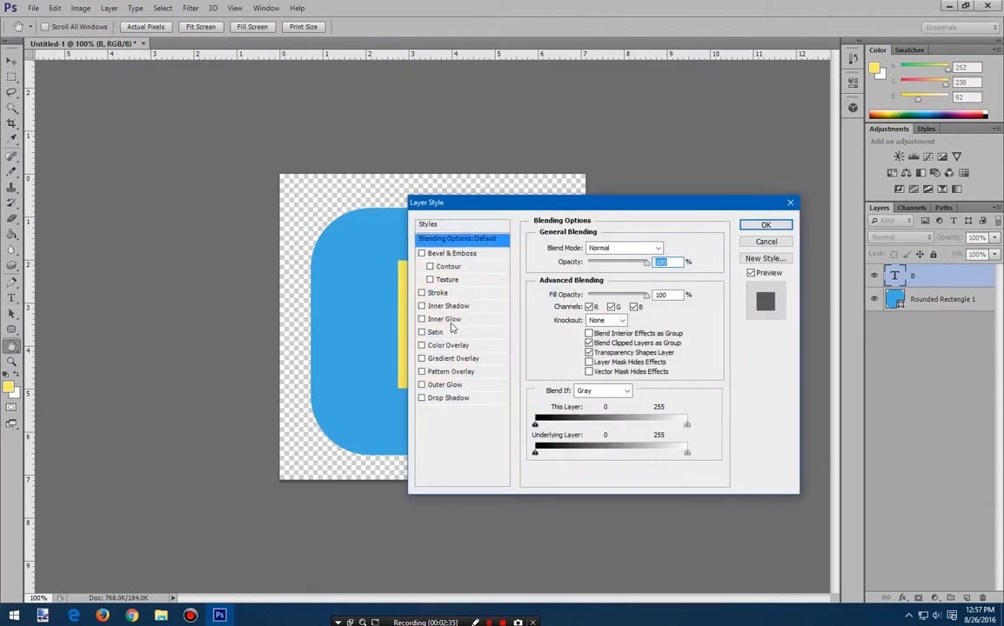
{"action": "left_click", "coordinate": [444, 294]}
{"action": "mouse_move", "coordinate": [683, 209]}
{"action": "left_mouse_down"}
{"action": "mouse_move", "coordinate": [695, 448]}
{"action": "mouse_move", "coordinate": [439, 222]}
{"action": "mouse_move", "coordinate": [477, 233]}
{"action": "mouse_move", "coordinate": [583, 182]}
{"action": "left_mouse_up"}
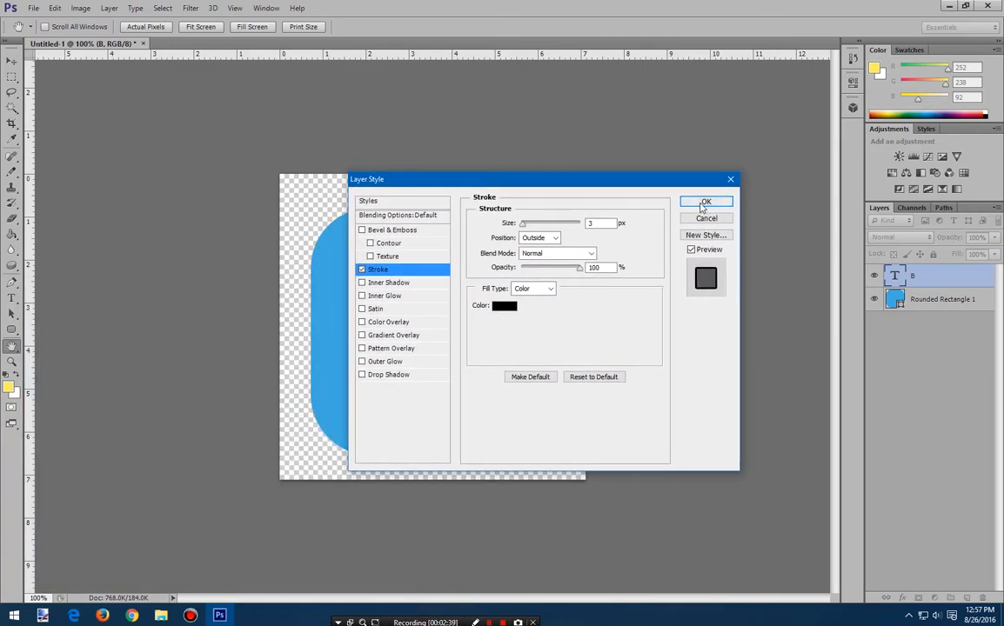
{"action": "left_click", "coordinate": [708, 200]}
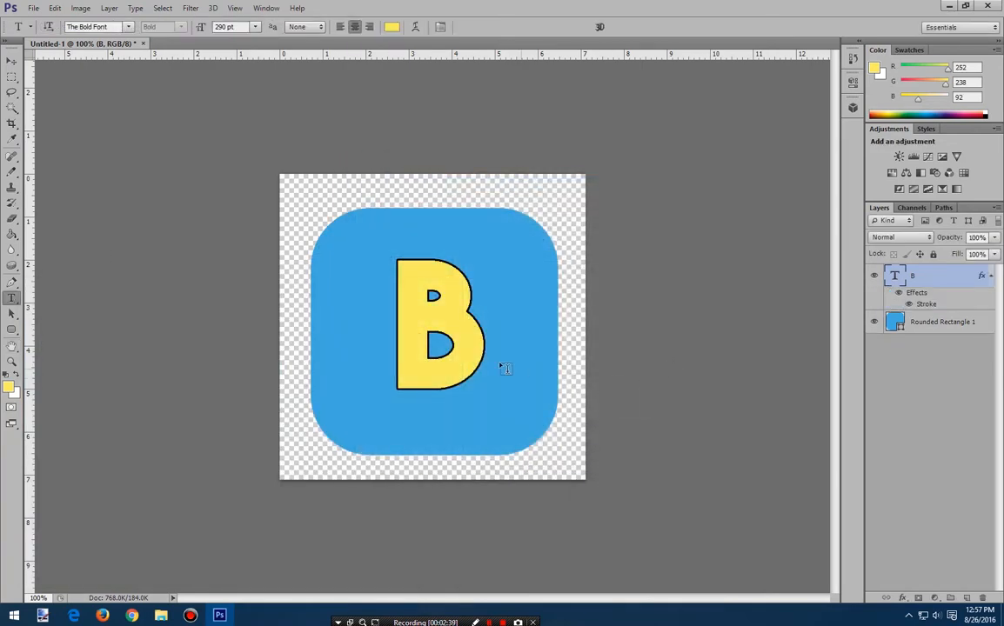
Add an empty layer between the letter B and the rounded rectangle, and select the entire canvas.
{"action": "left_click", "coordinate": [967, 599]}
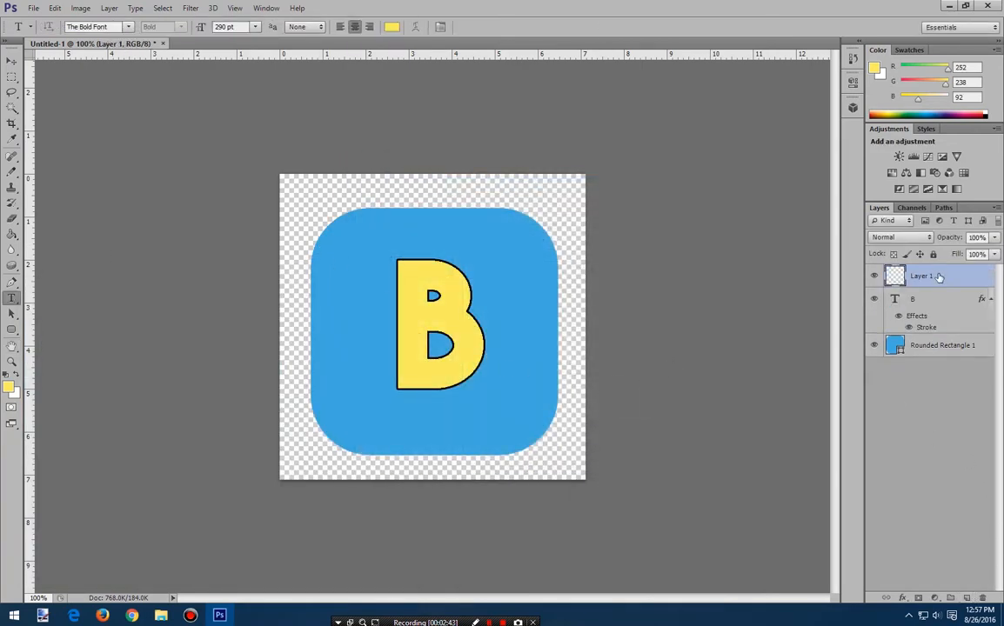
{"action": "left_click_drag", "start_coordinate": [923, 277], "coordinate": [937, 327]}
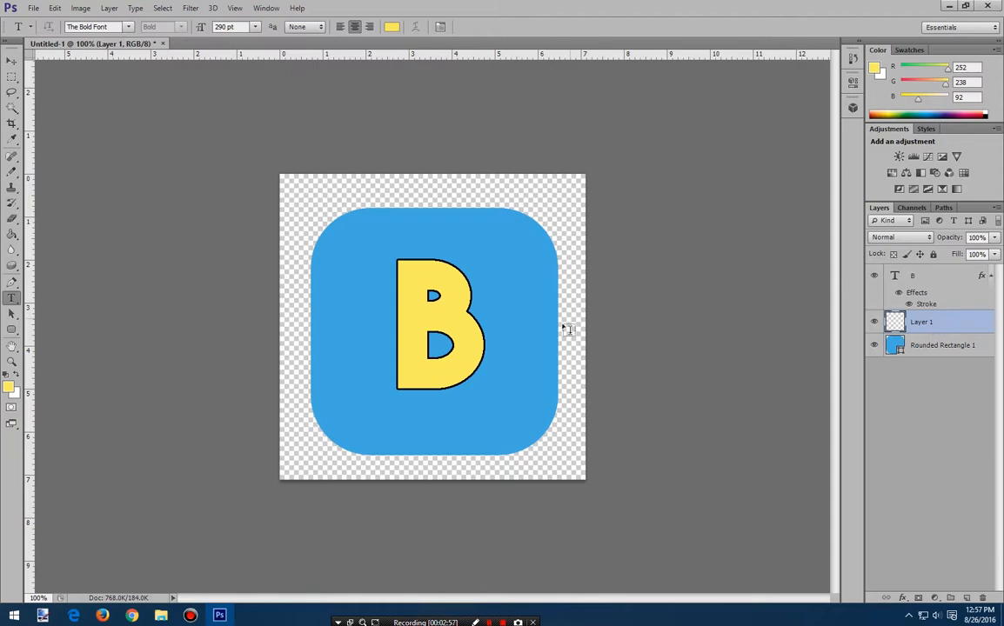
{"action": "left_click", "coordinate": [12, 77]}
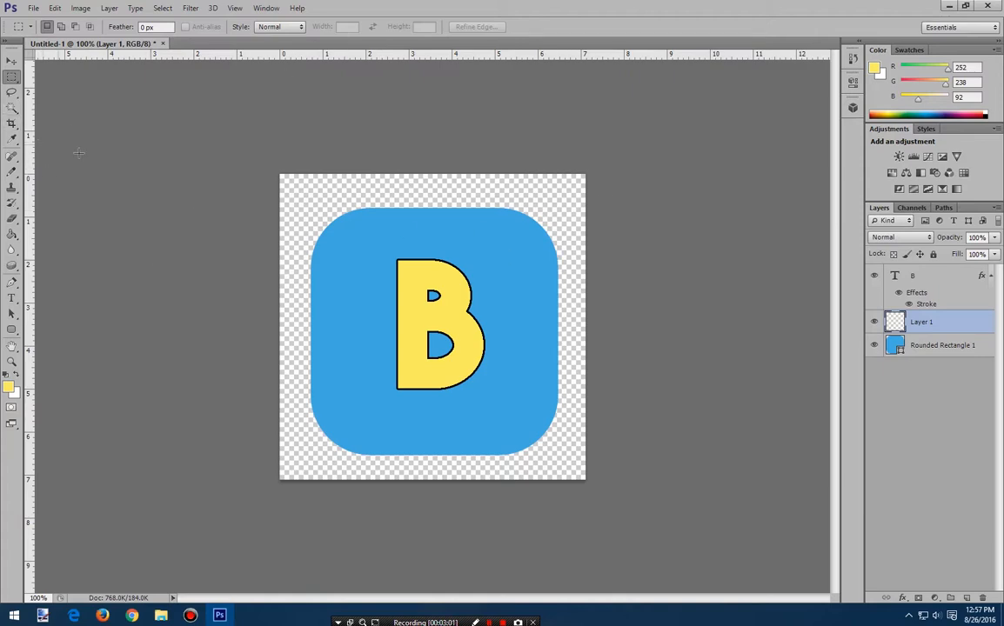
{"action": "key", "text": "ctrl+a"}
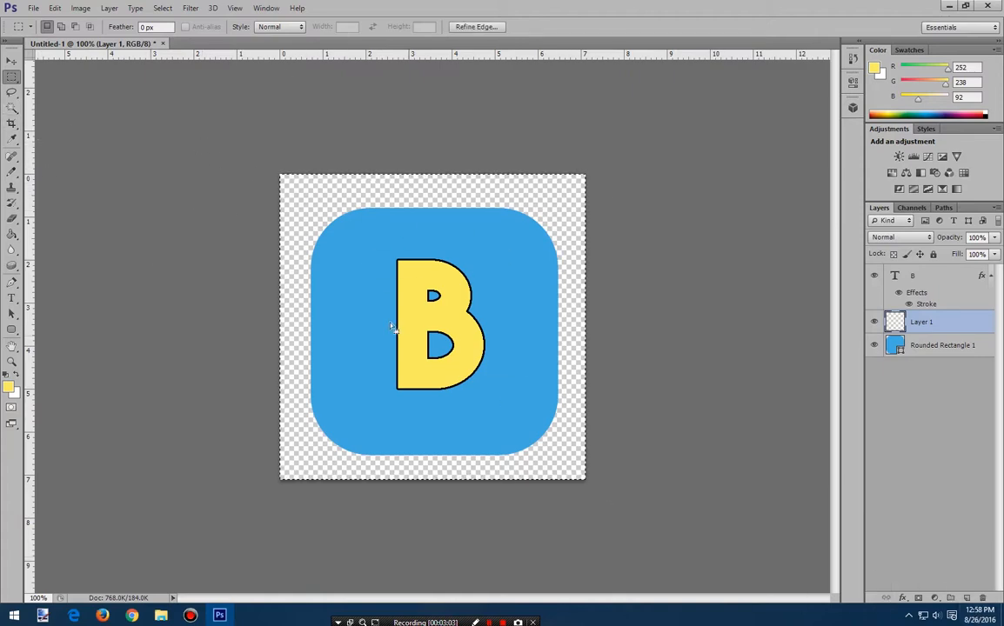
Transform the canvas selection into a narrower, elongated diagonal band rotated about -50°, running from behind the B past the shape's lower-right corner.
{"action": "right_click", "coordinate": [469, 428]}
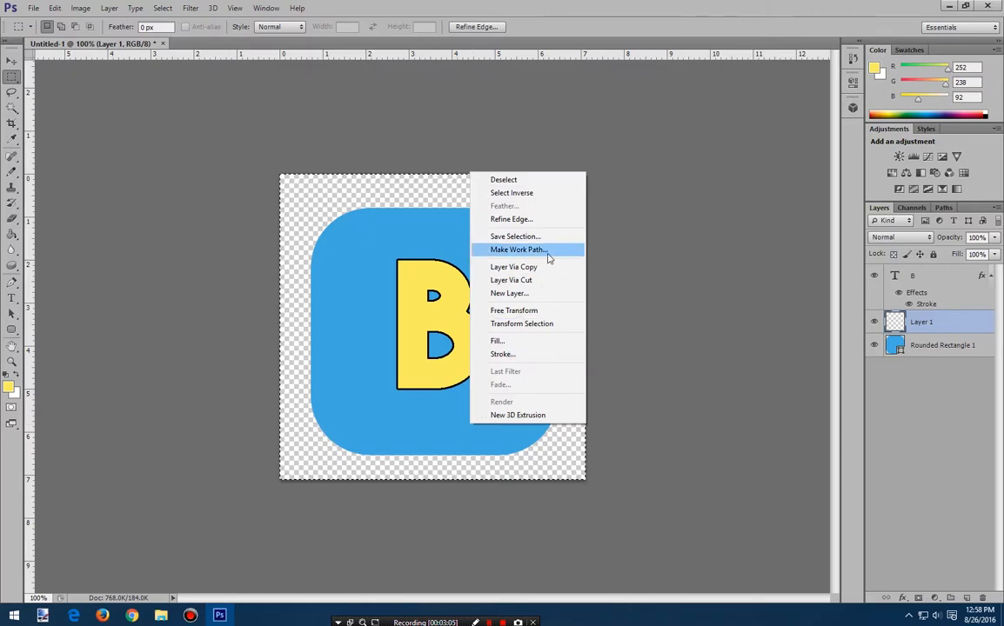
{"action": "left_click", "coordinate": [529, 324]}
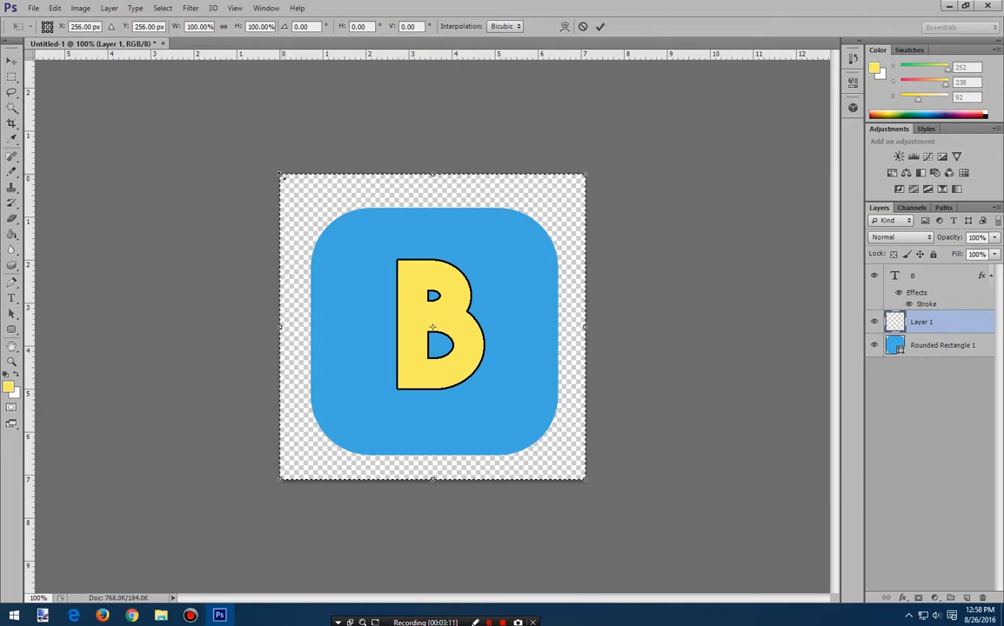
{"action": "left_click_drag", "start_coordinate": [281, 175], "coordinate": [435, 335]}
{"action": "left_click_drag", "start_coordinate": [503, 356], "coordinate": [463, 285]}
{"action": "left_click_drag", "start_coordinate": [554, 416], "coordinate": [573, 324]}
{"action": "left_click_drag", "start_coordinate": [459, 332], "coordinate": [744, 559]}
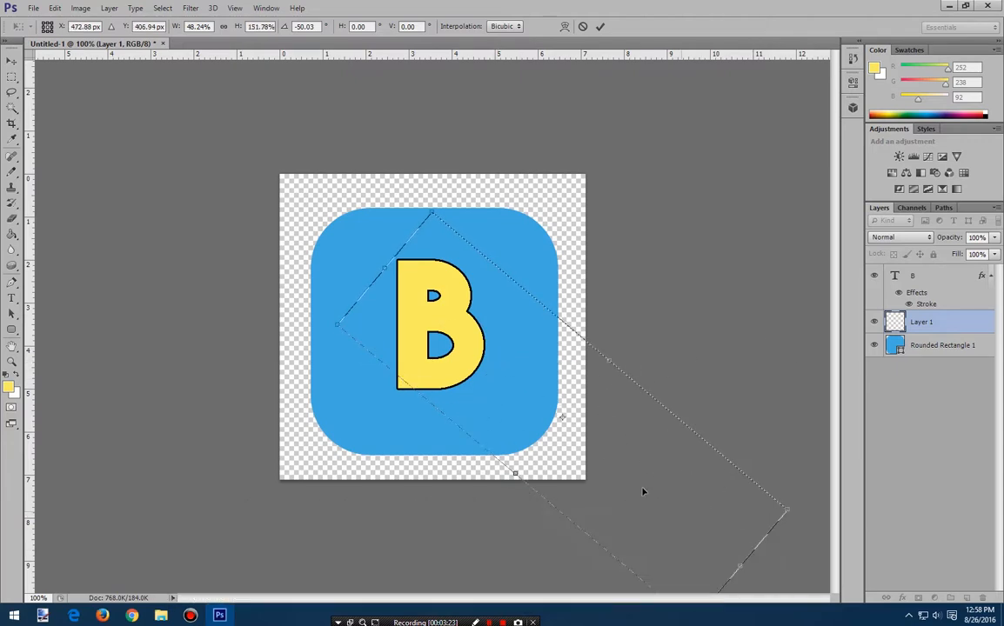
Adjust the band selection's long edges to meet the outer edges of the letter B, and apply the transformation.
{"action": "left_click_drag", "start_coordinate": [515, 475], "coordinate": [511, 491]}
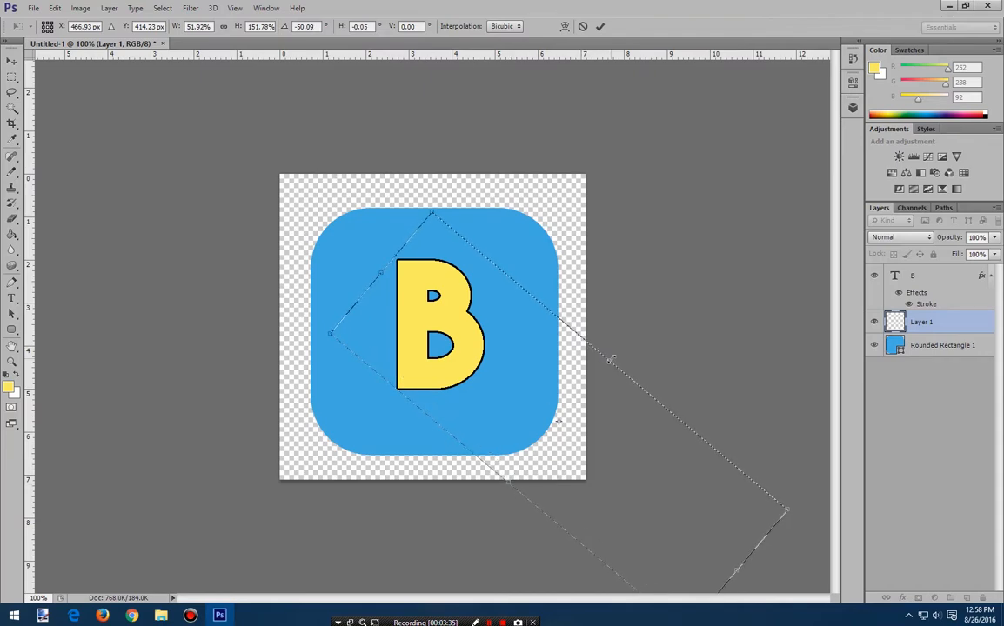
{"action": "mouse_move", "coordinate": [607, 363]}
{"action": "left_mouse_down"}
{"action": "mouse_move", "coordinate": [592, 302]}
{"action": "mouse_move", "coordinate": [586, 378]}
{"action": "mouse_move", "coordinate": [600, 405]}
{"action": "mouse_move", "coordinate": [617, 410]}
{"action": "mouse_move", "coordinate": [588, 379]}
{"action": "mouse_move", "coordinate": [596, 373]}
{"action": "left_mouse_up"}
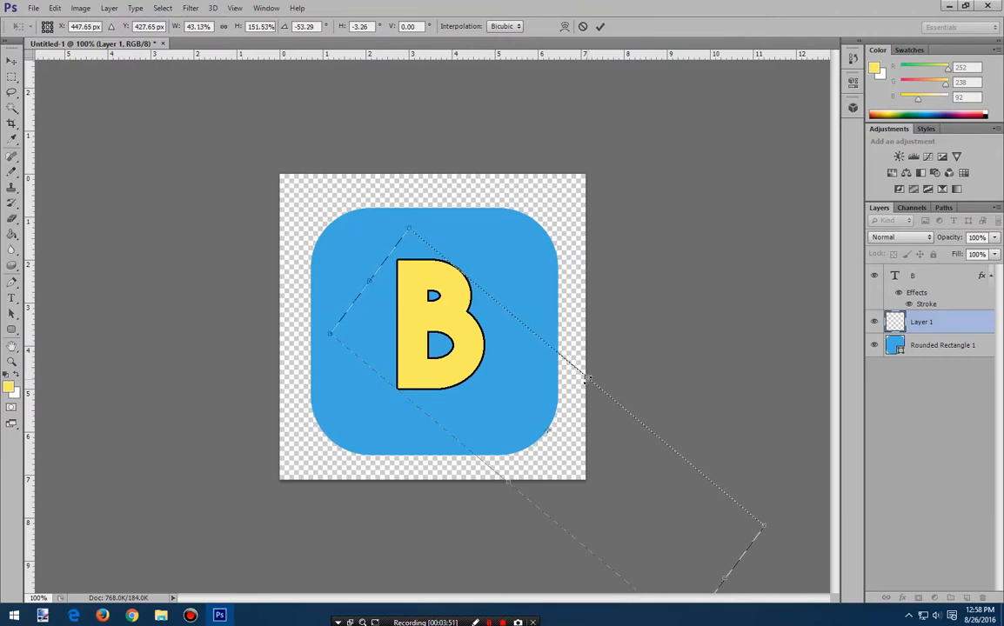
{"action": "left_click", "coordinate": [12, 76]}
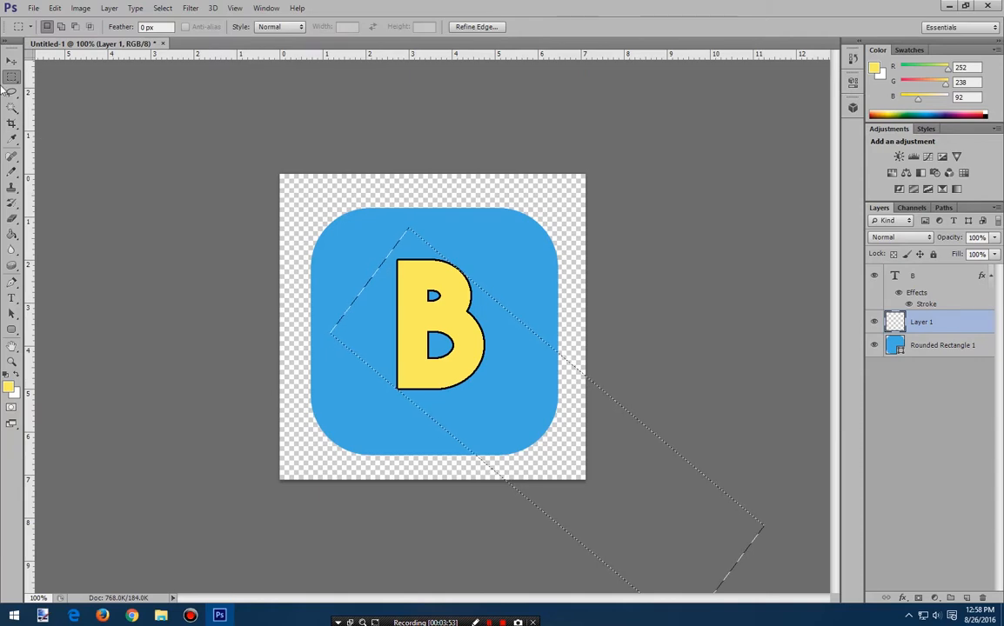
Clip the empty layer to the rounded rectangle, keeping the diagonal band selection active.
{"action": "left_click", "coordinate": [933, 327], "text": "alt"}
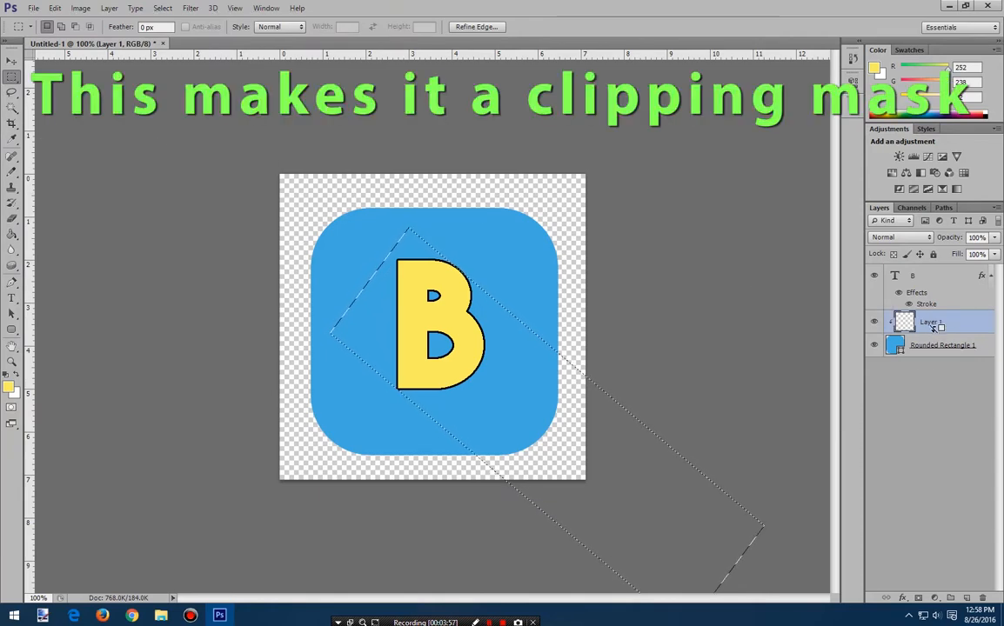
{"action": "left_click", "coordinate": [176, 166]}
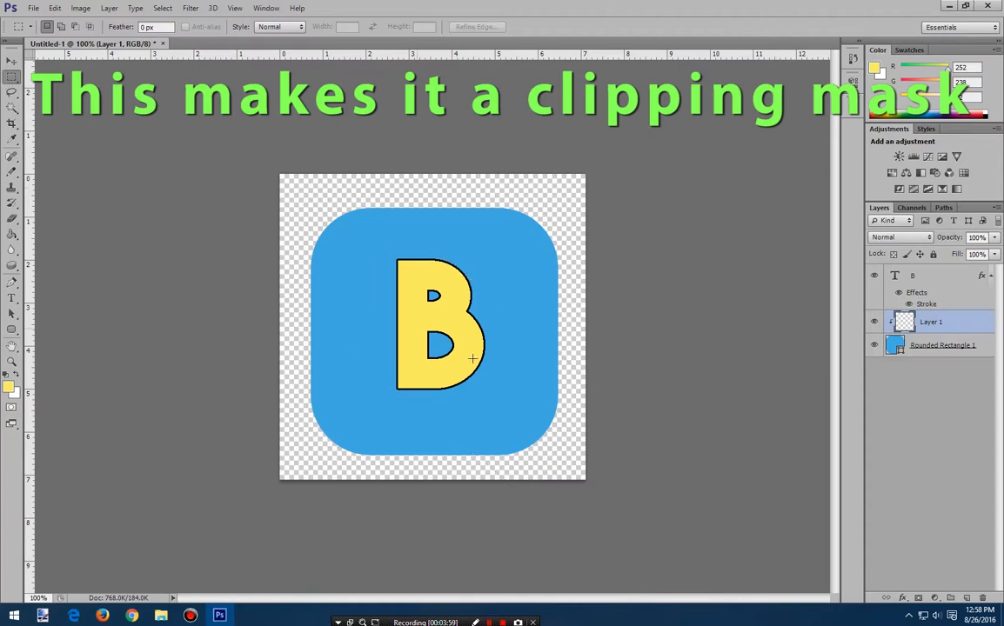
{"action": "key", "text": "ctrl+z"}
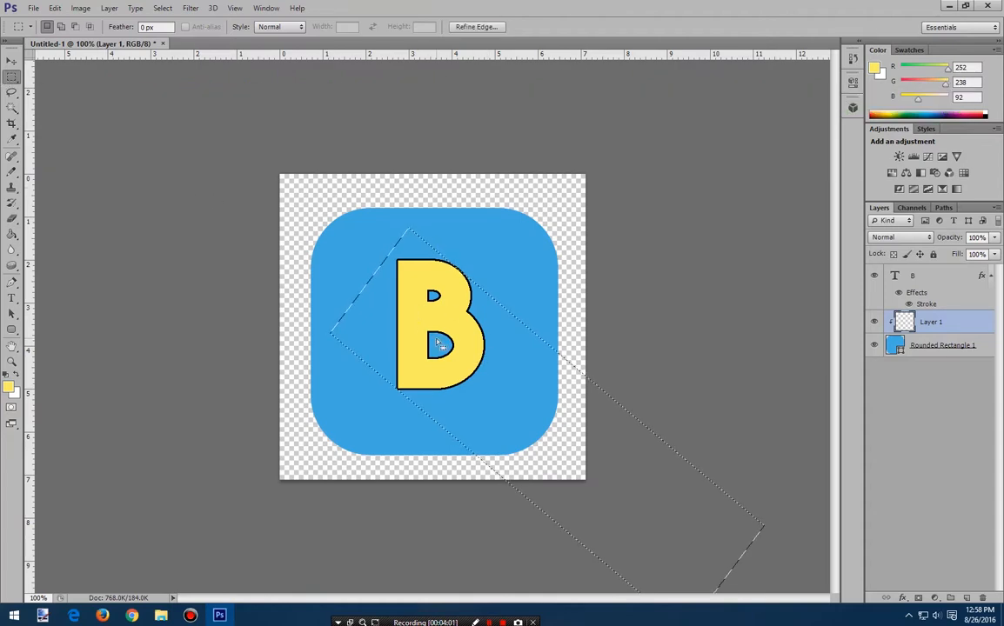
Fill the diagonal band selection with black on the clipped layer using the Paint Bucket.
{"action": "left_click", "coordinate": [11, 235]}
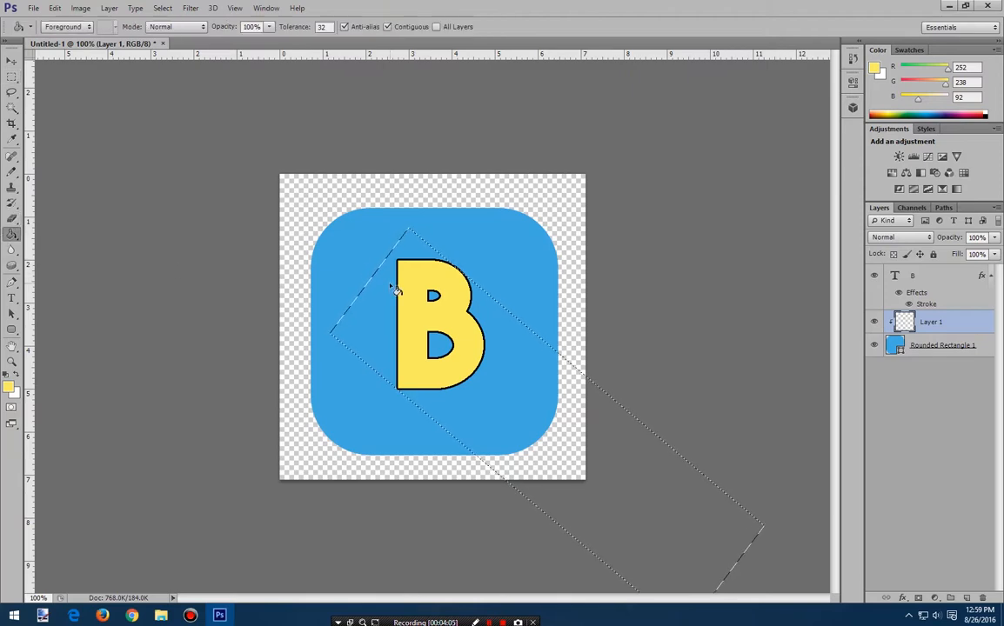
{"action": "right_click", "coordinate": [7, 234]}
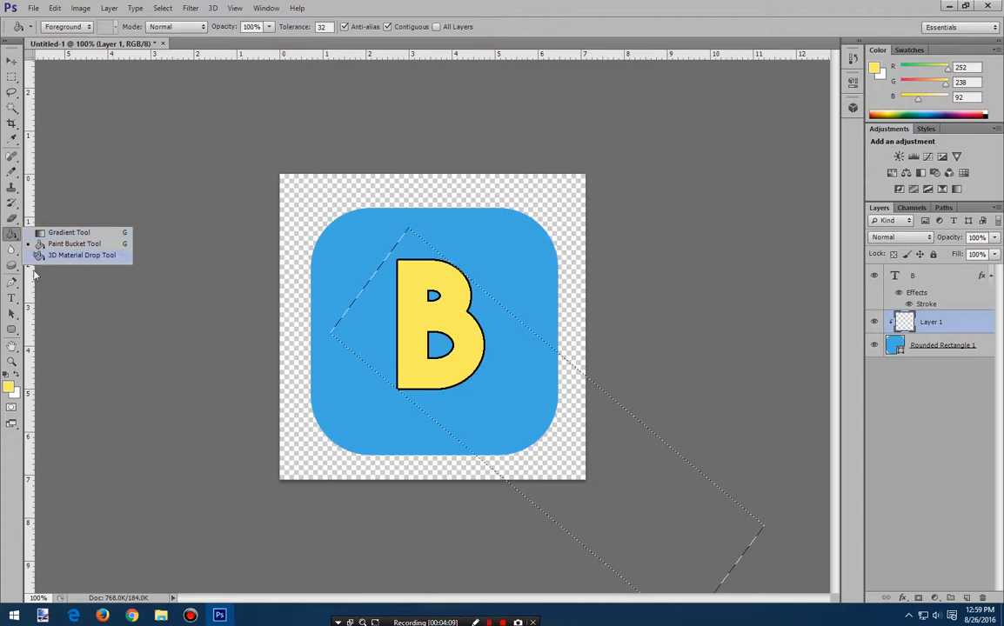
{"action": "left_click", "coordinate": [16, 240]}
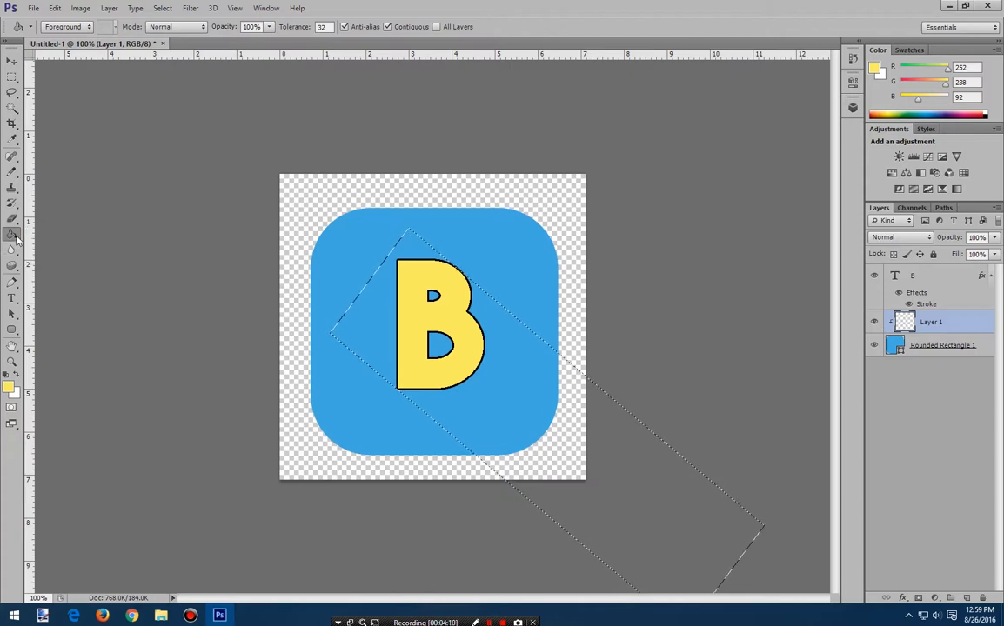
{"action": "left_click", "coordinate": [988, 116]}
{"action": "left_click", "coordinate": [501, 409]}
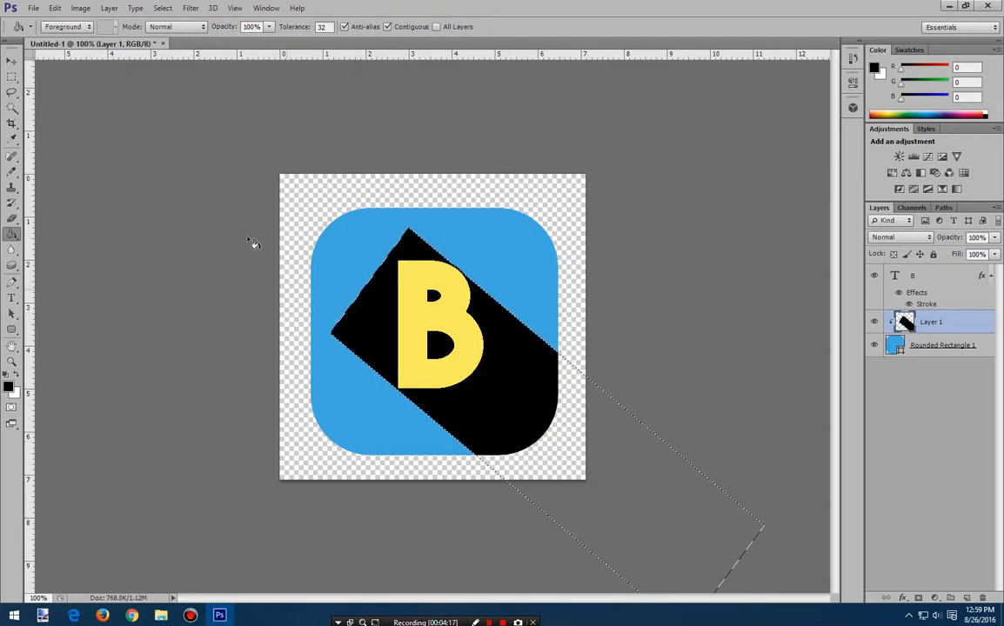
Erase the black fill to the left of and above the letter B with a 21 px square eraser brush.
{"action": "key", "text": "e"}
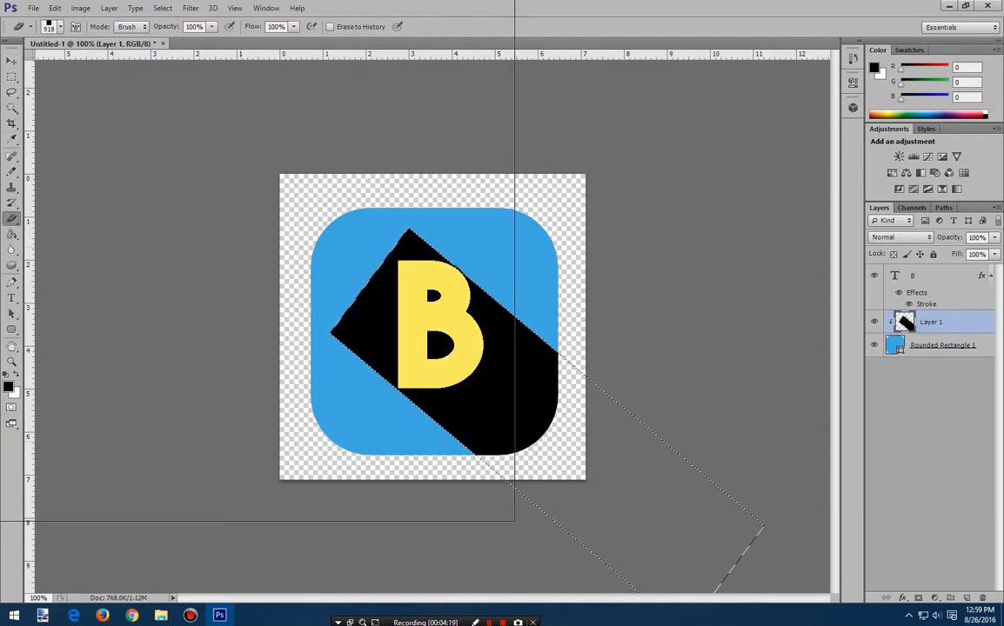
{"action": "right_click", "coordinate": [448, 324]}
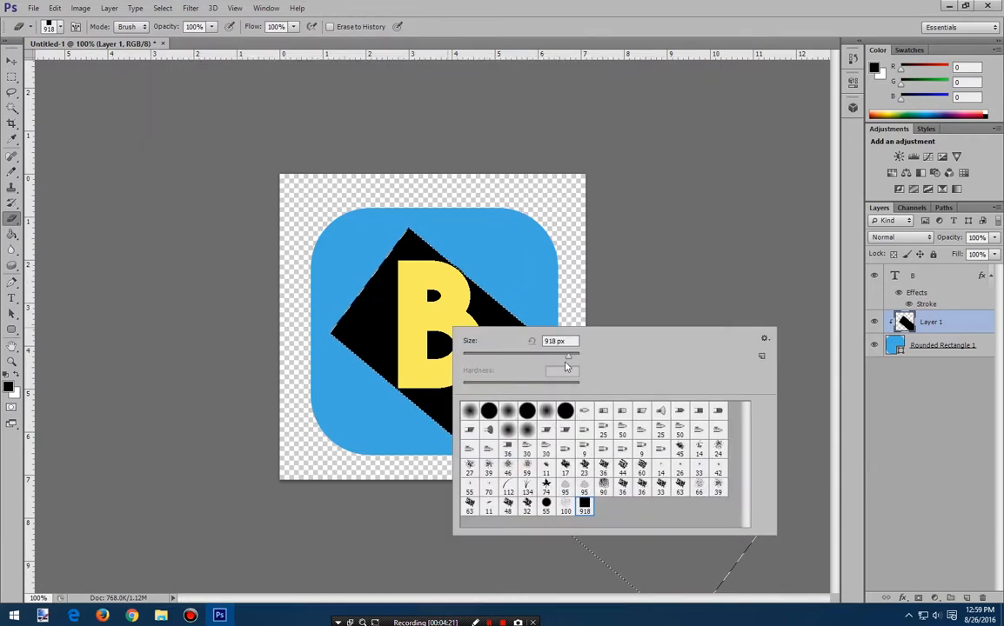
{"action": "left_click_drag", "start_coordinate": [480, 362], "coordinate": [471, 363]}
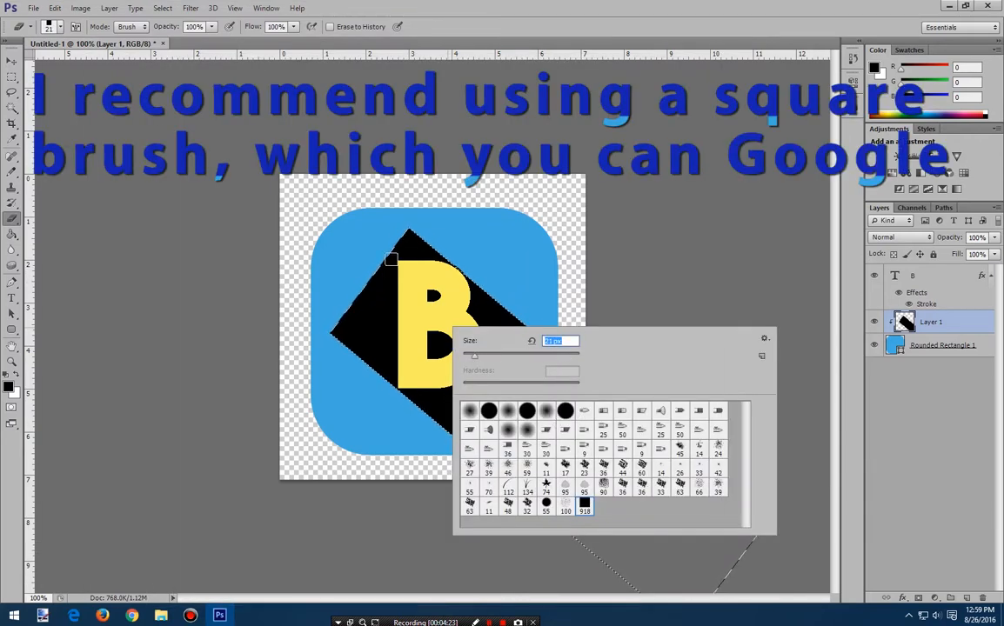
{"action": "mouse_move", "coordinate": [391, 260]}
{"action": "left_mouse_down"}
{"action": "mouse_move", "coordinate": [381, 292]}
{"action": "mouse_move", "coordinate": [391, 261]}
{"action": "mouse_move", "coordinate": [396, 371]}
{"action": "left_mouse_up"}
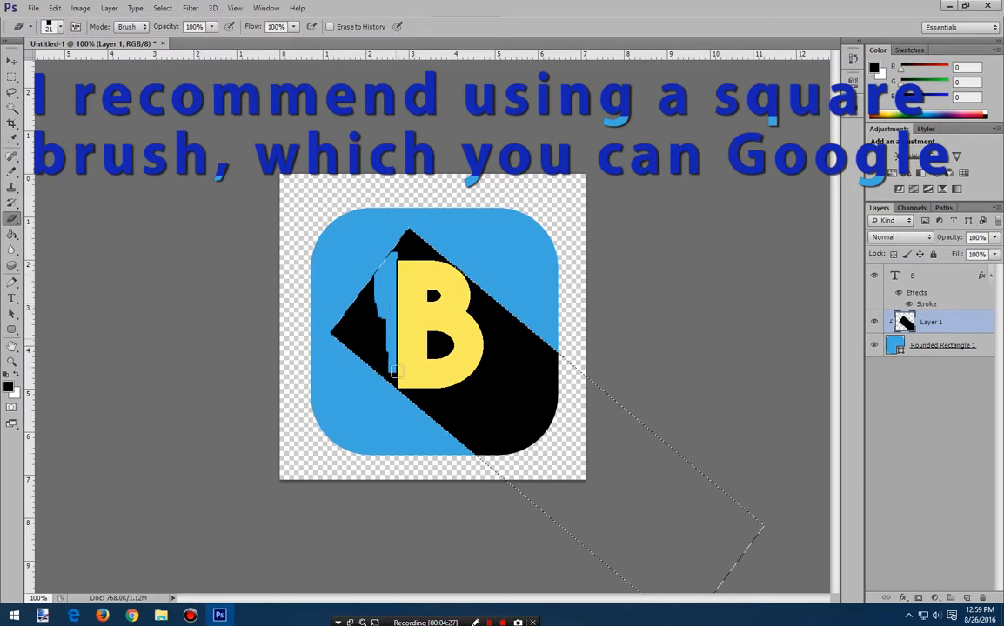
{"action": "key", "text": "ctrl+z"}
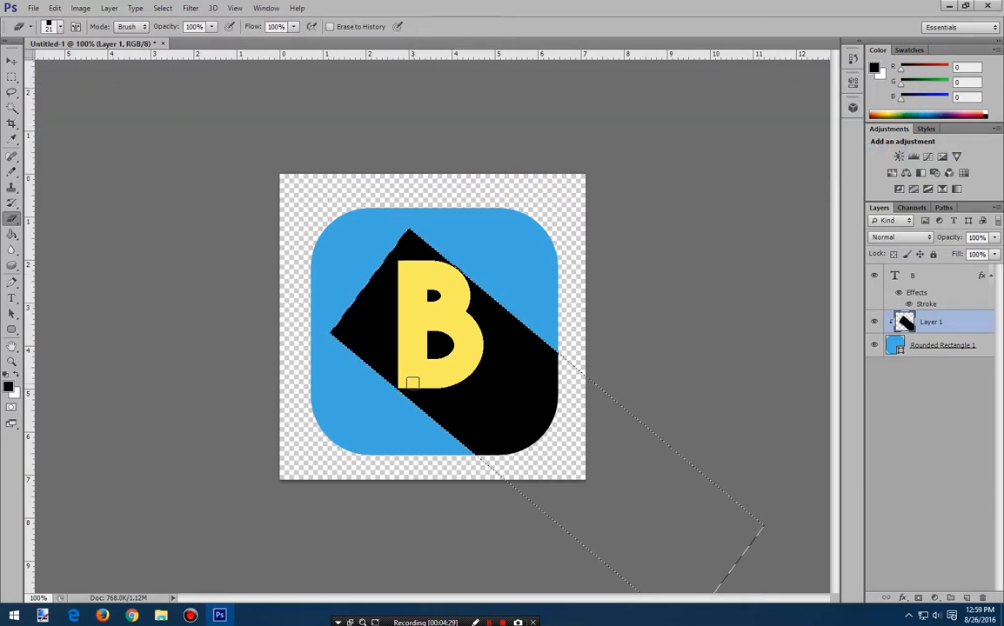
{"action": "left_click", "coordinate": [491, 623]}
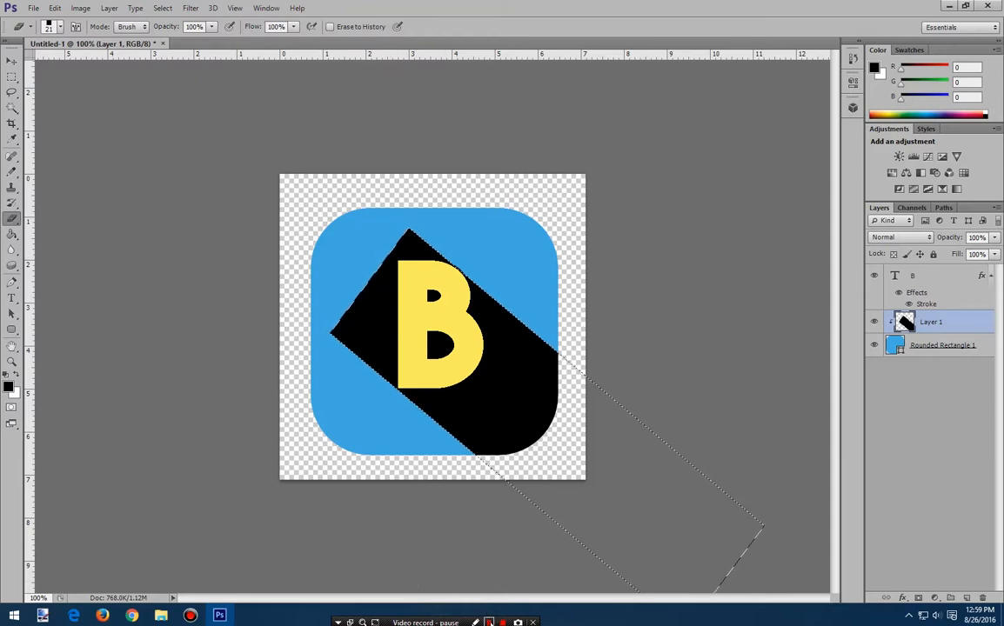
{"action": "left_click", "coordinate": [356, 288]}
{"action": "mouse_move", "coordinate": [356, 288]}
{"action": "left_mouse_down"}
{"action": "mouse_move", "coordinate": [336, 317]}
{"action": "mouse_move", "coordinate": [369, 301]}
{"action": "mouse_move", "coordinate": [373, 281]}
{"action": "mouse_move", "coordinate": [354, 322]}
{"action": "mouse_move", "coordinate": [376, 324]}
{"action": "mouse_move", "coordinate": [381, 301]}
{"action": "mouse_move", "coordinate": [381, 314]}
{"action": "mouse_move", "coordinate": [388, 307]}
{"action": "mouse_move", "coordinate": [381, 268]}
{"action": "mouse_move", "coordinate": [410, 259]}
{"action": "left_mouse_up"}
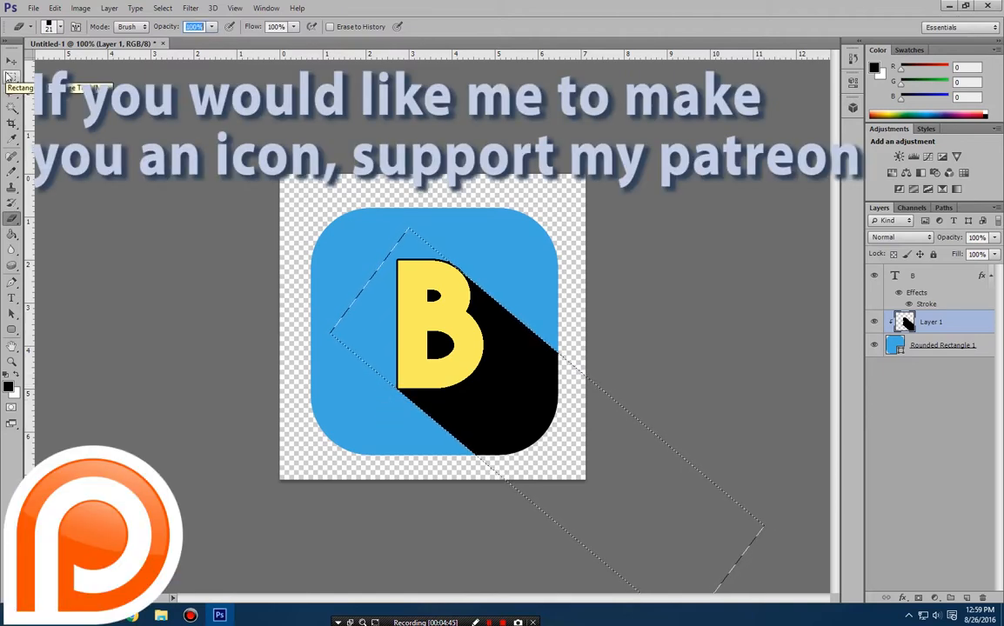
Deselect the band and erase the leftover thin outline to the left of and above the letter B.
{"action": "left_click", "coordinate": [11, 76]}
{"action": "left_click", "coordinate": [284, 279]}
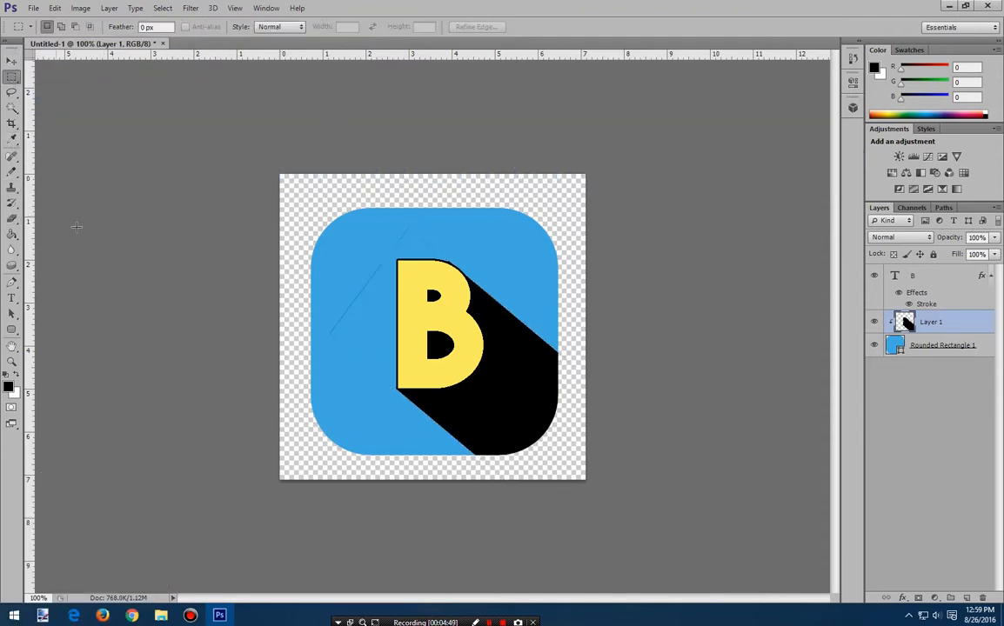
{"action": "key", "text": "e"}
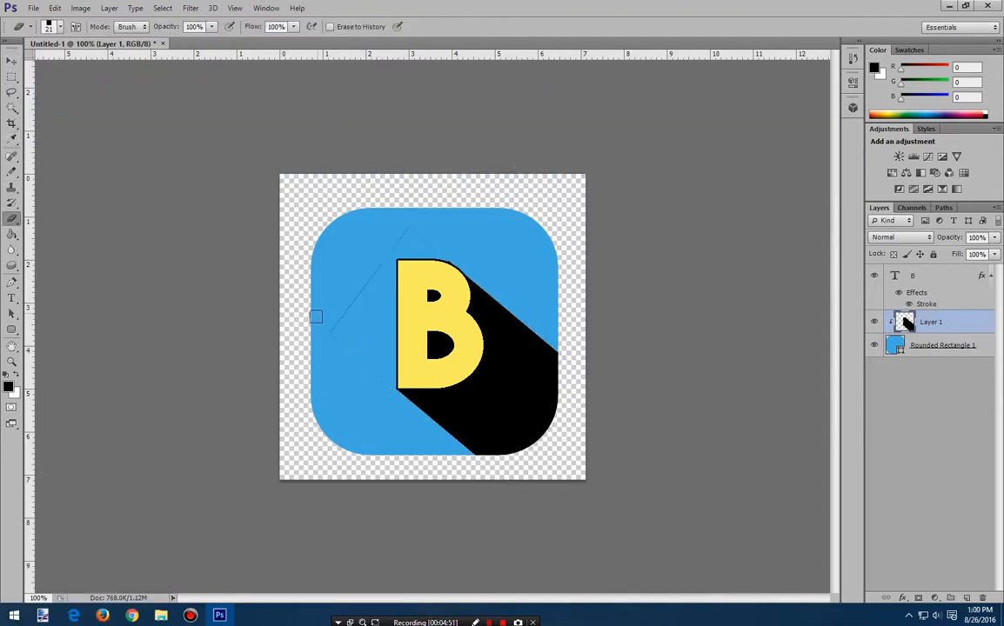
{"action": "mouse_move", "coordinate": [334, 320]}
{"action": "left_mouse_down"}
{"action": "mouse_move", "coordinate": [338, 350]}
{"action": "mouse_move", "coordinate": [333, 300]}
{"action": "mouse_move", "coordinate": [339, 331]}
{"action": "mouse_move", "coordinate": [374, 264]}
{"action": "mouse_move", "coordinate": [406, 235]}
{"action": "mouse_move", "coordinate": [442, 245]}
{"action": "left_mouse_up"}
{"action": "left_click_drag", "start_coordinate": [344, 346], "coordinate": [387, 384]}
Set the black shadow layer's opacity to 40%, and reduce it further to 20%.
{"action": "left_click", "coordinate": [978, 237]}
{"action": "type", "text": "40"}
{"action": "key", "text": "Return"}
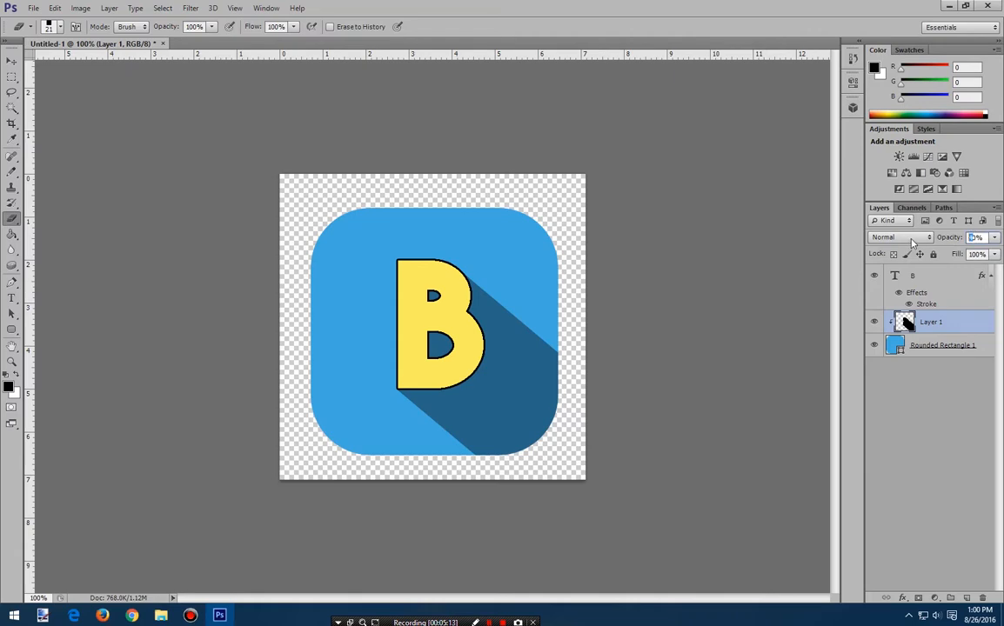
{"action": "key", "text": "Return"}
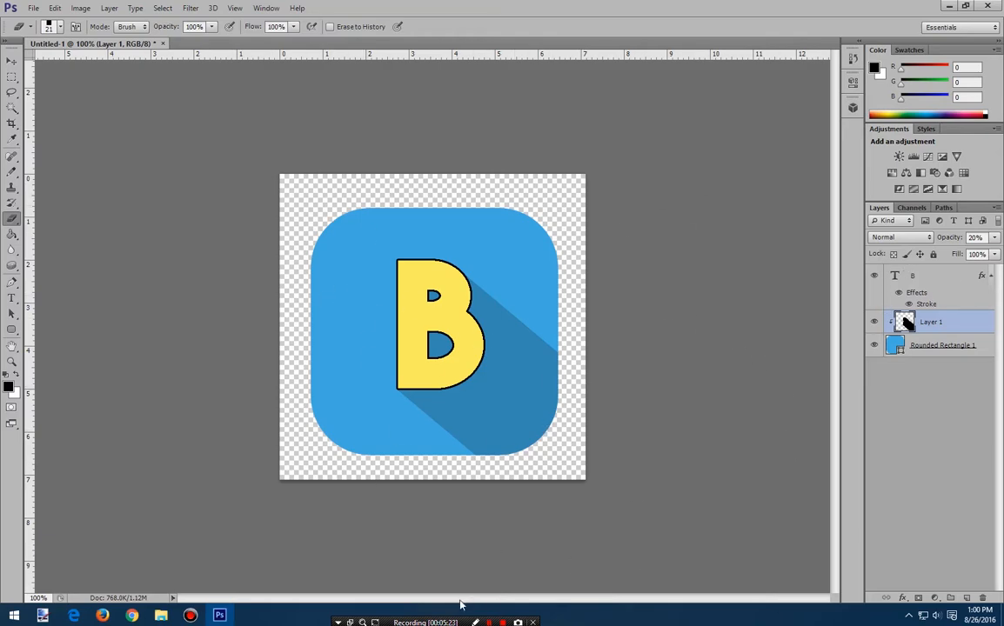
{"action": "left_click", "coordinate": [490, 623]}
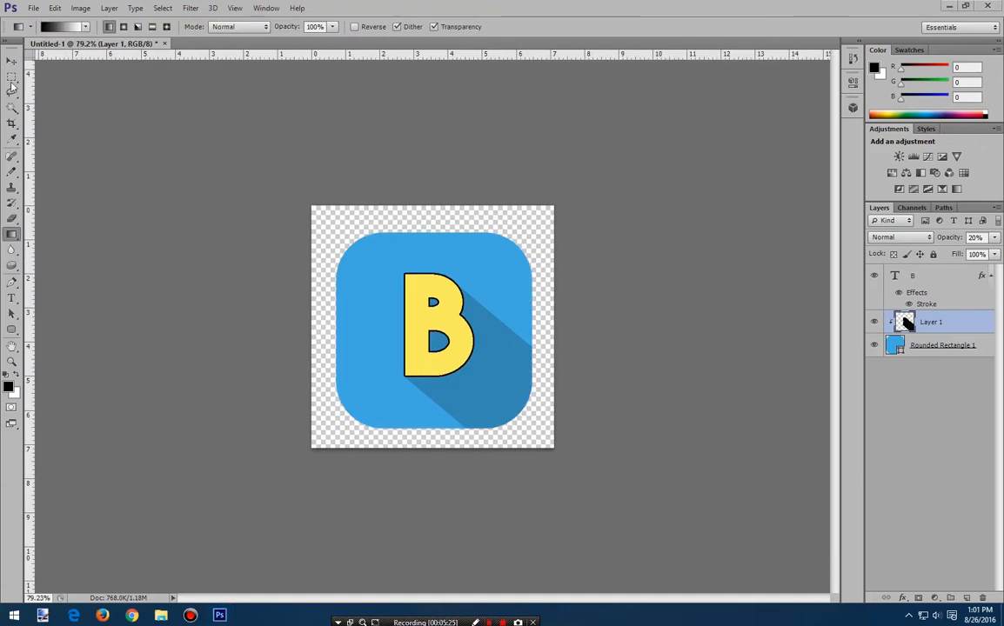